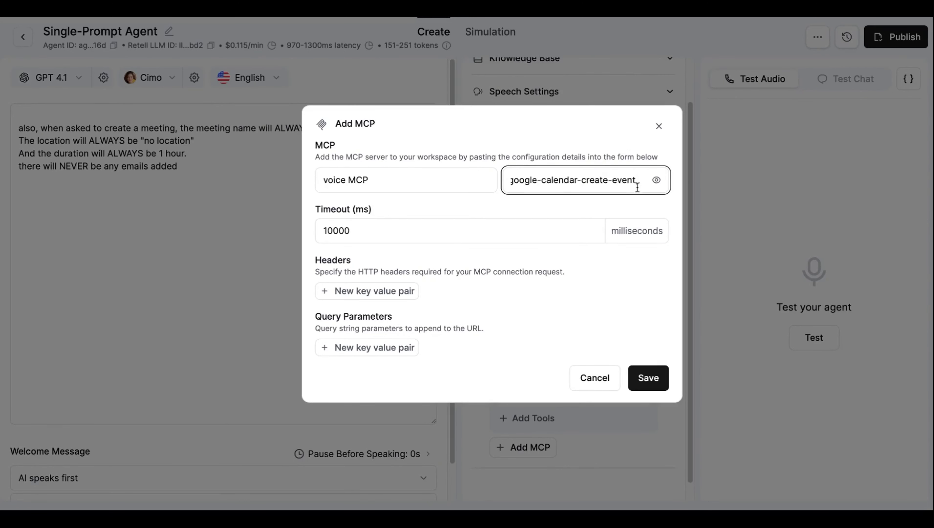
Step: Remove the stray comma from the voice MCP server URL and save the server
key("BackSpace")
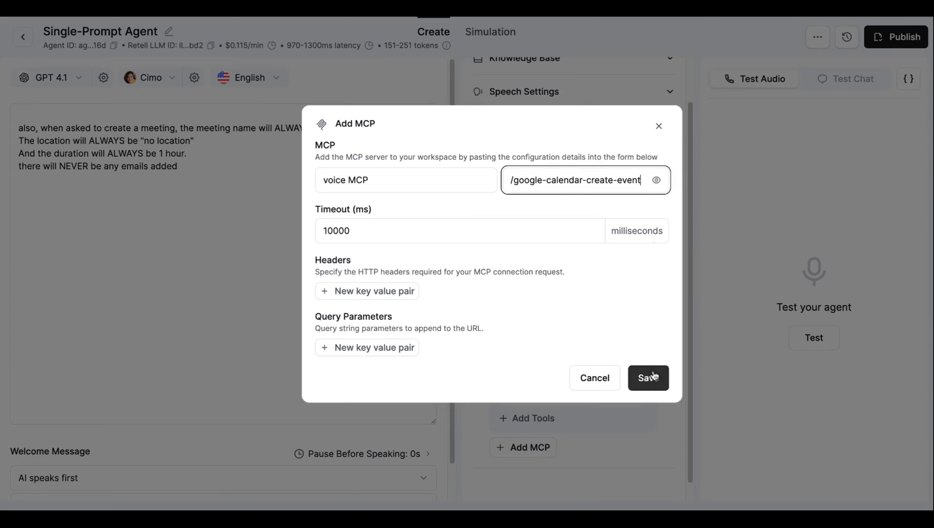
left_click(651, 375)
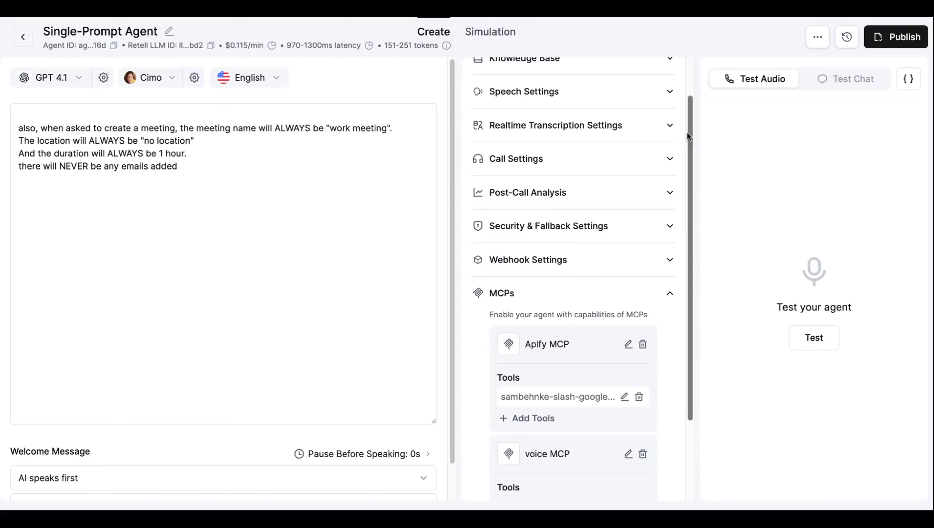
scroll(571, 365, "down", 3)
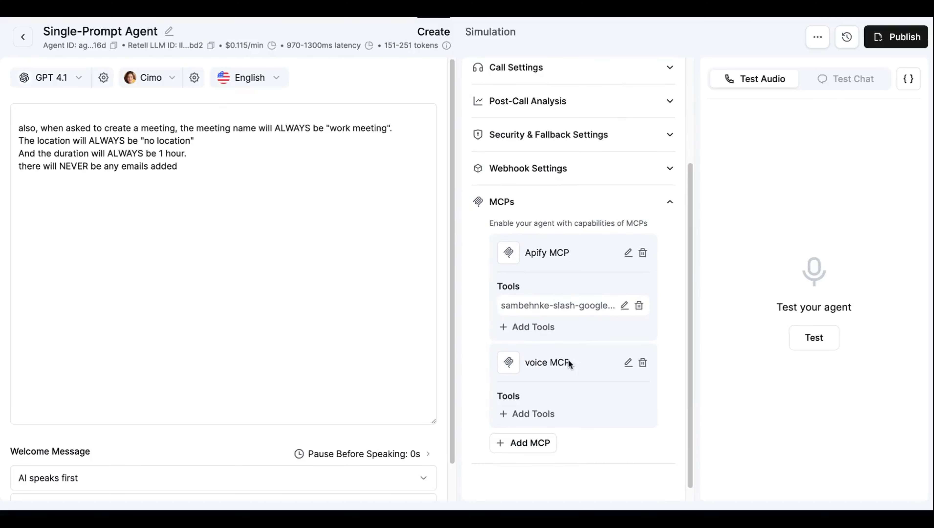
Step: Add a tool to voice MCP, choosing sambehnke-slash-google-calendar-create-event from the tool list
left_click(546, 415)
left_click(538, 199)
scroll(546, 211, "down", 2)
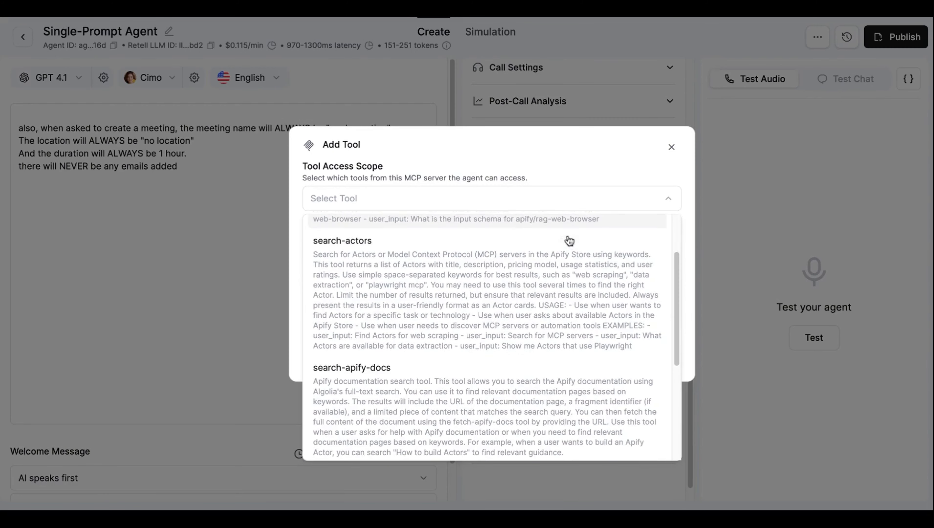
scroll(476, 361, "up", 2)
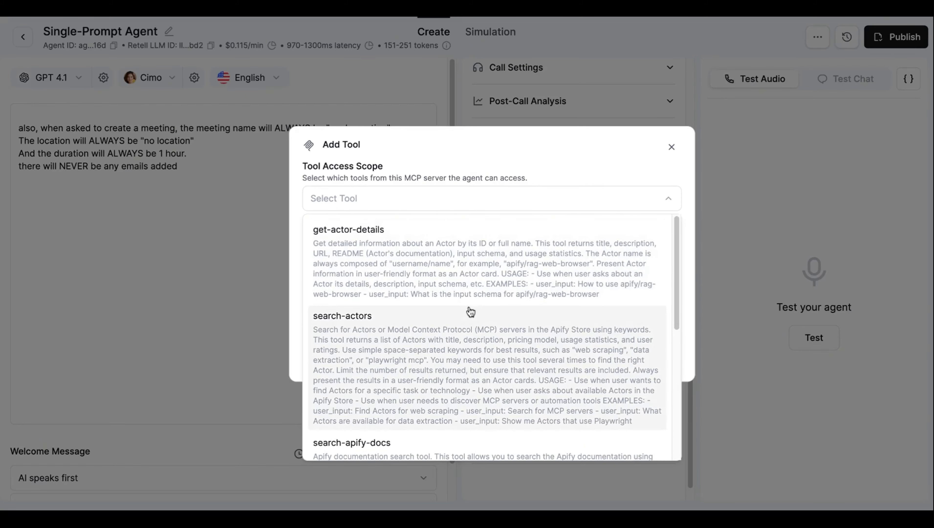
scroll(469, 311, "down", 5)
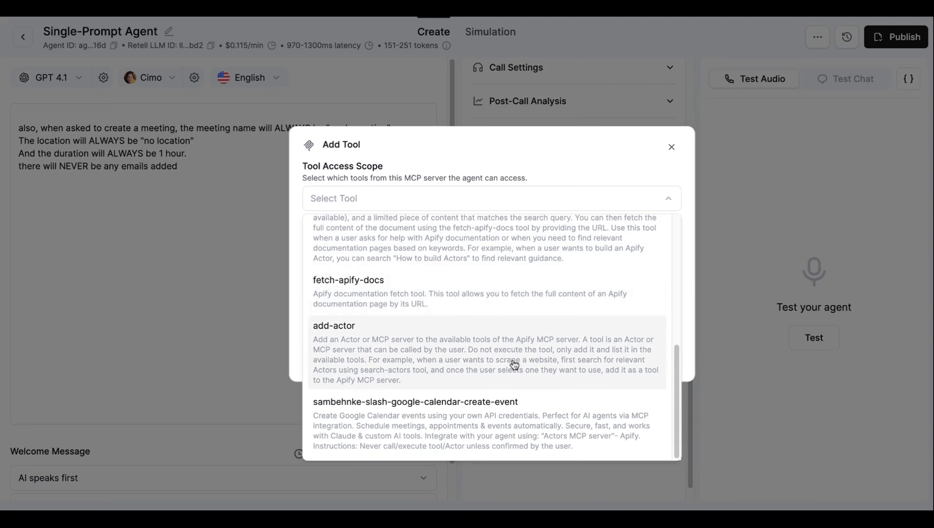
scroll(481, 342, "up", 5)
scroll(493, 309, "down", 5)
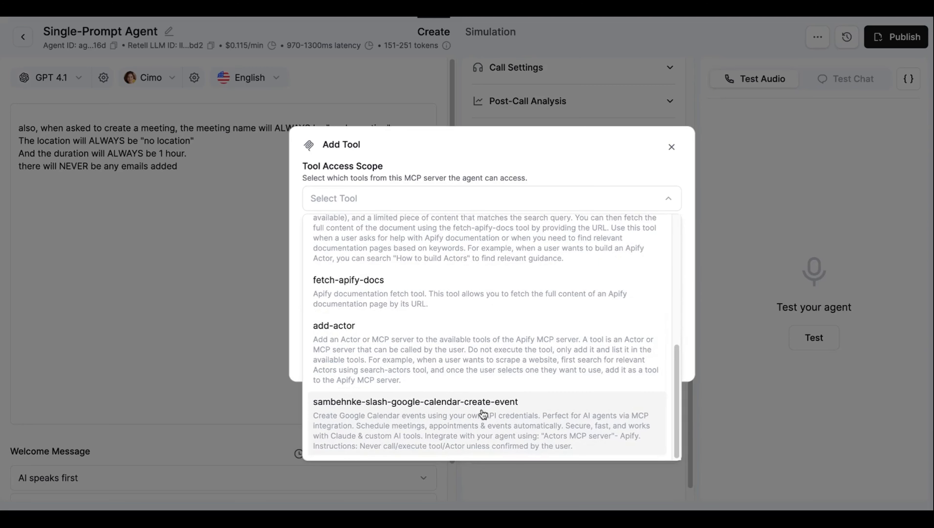
left_click(431, 418)
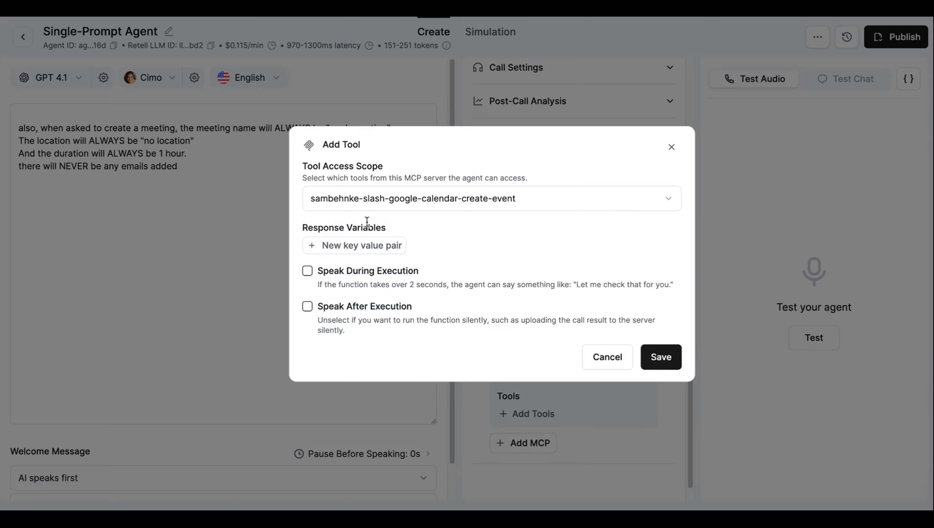
left_click(514, 208)
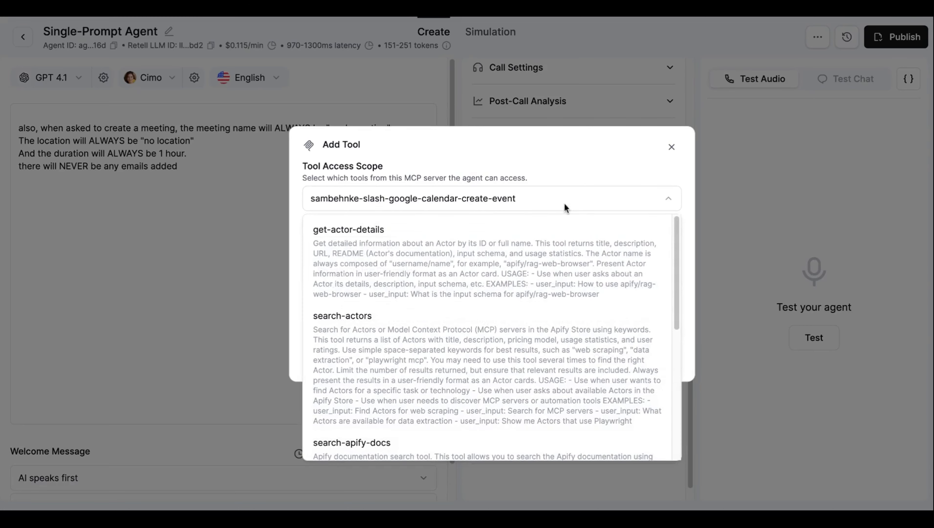
scroll(566, 282, "down", 5)
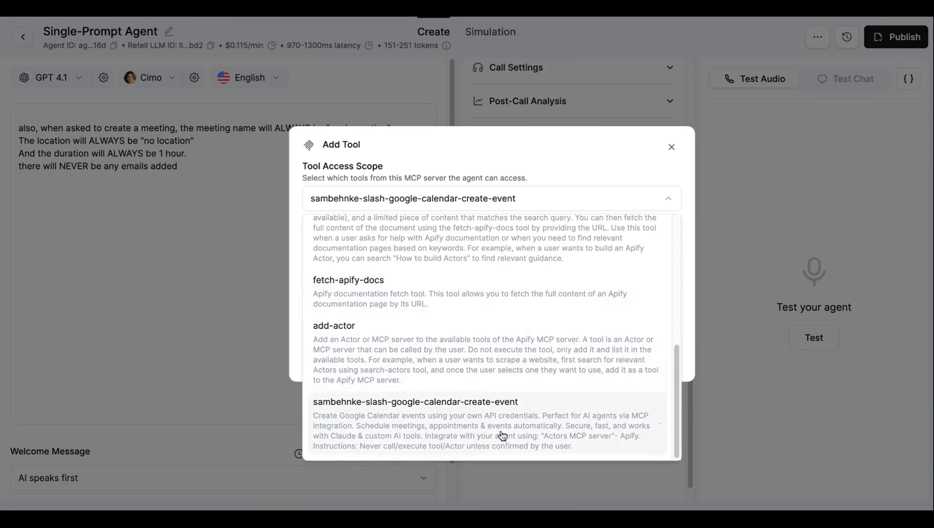
left_click(661, 208)
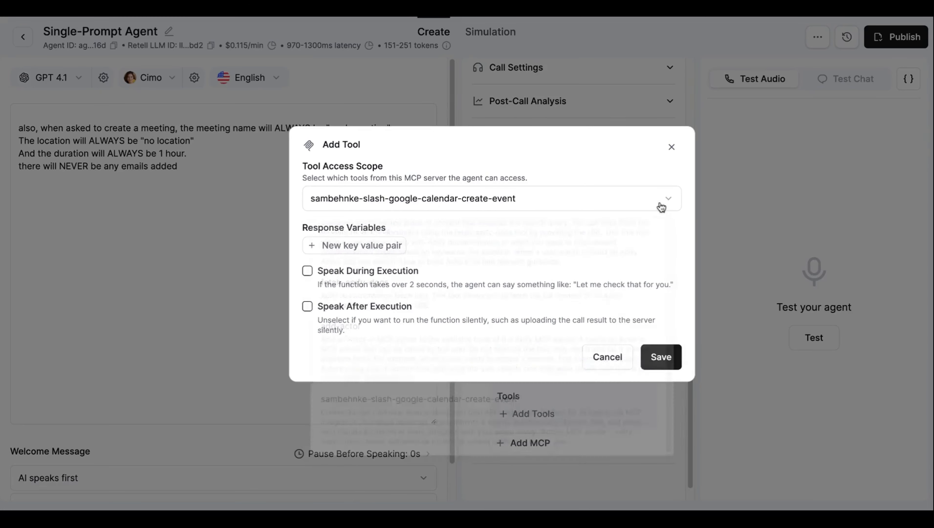
Step: Save the calendar tool in Retell, then go to APIs & Services in Google Cloud Console
left_click(661, 357)
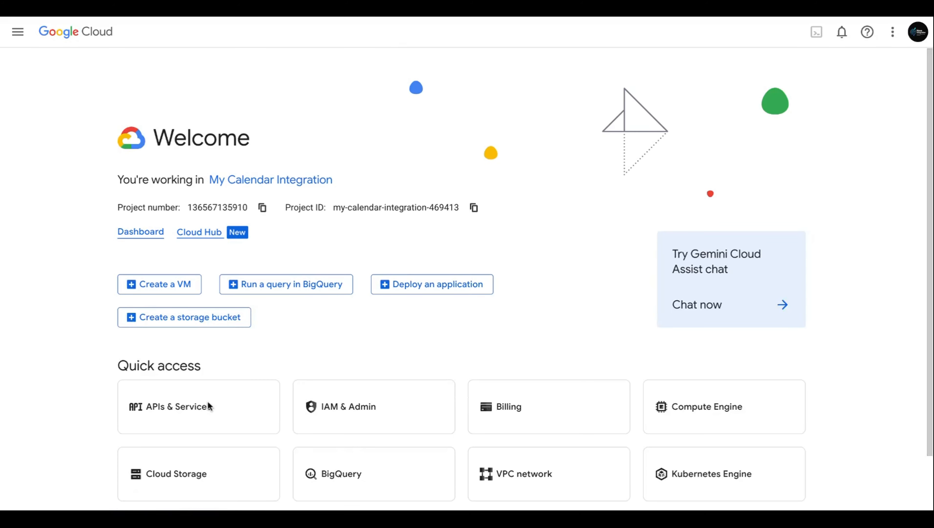
left_click(208, 406)
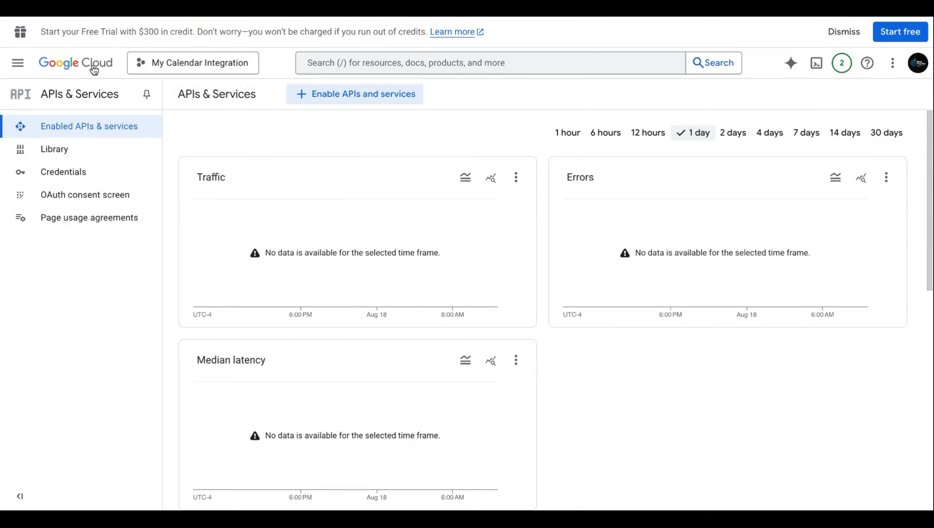
Step: Create a new Google Cloud project named 'My Calendar Integration'
left_click(159, 65)
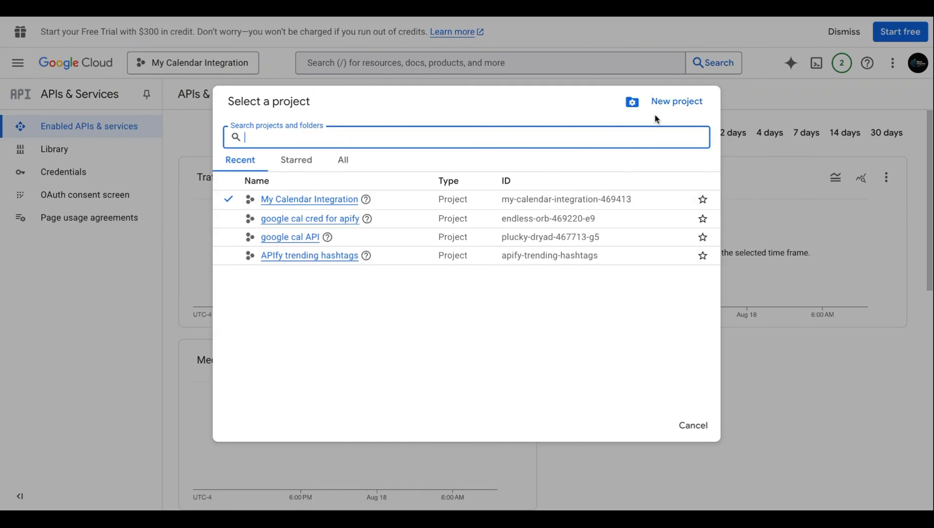
left_click(664, 111)
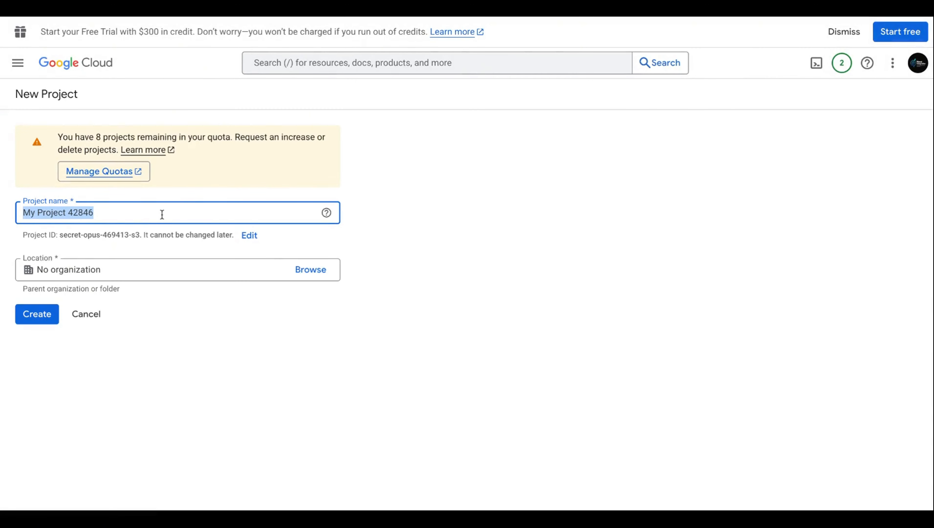
left_click(250, 18)
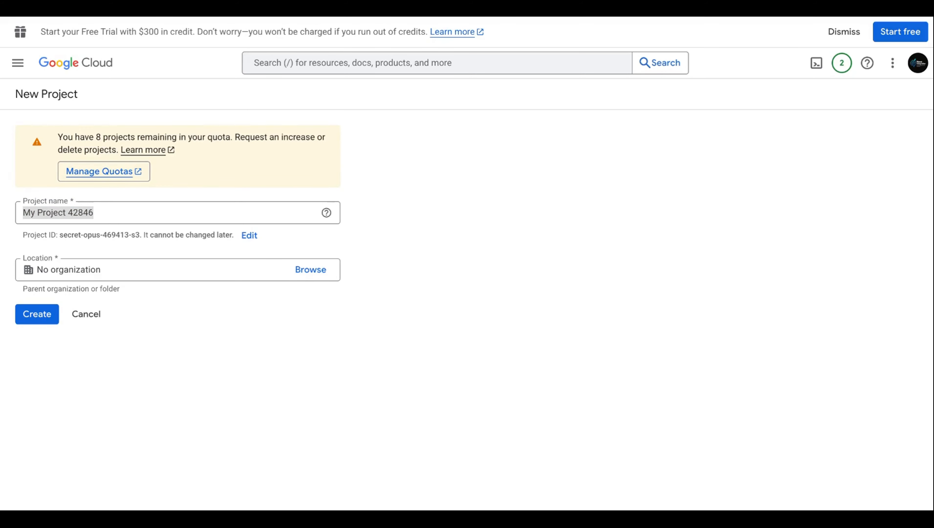
type("My Calendar Integration")
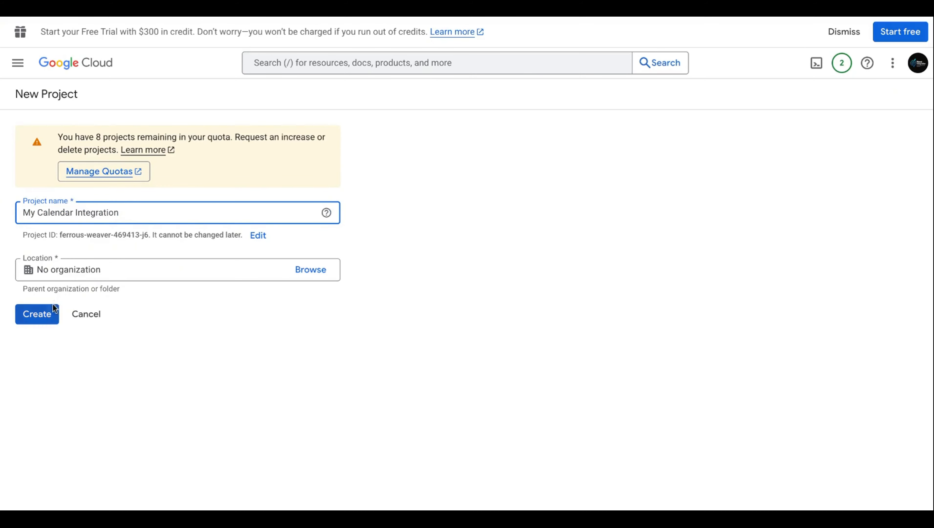
left_click(54, 310)
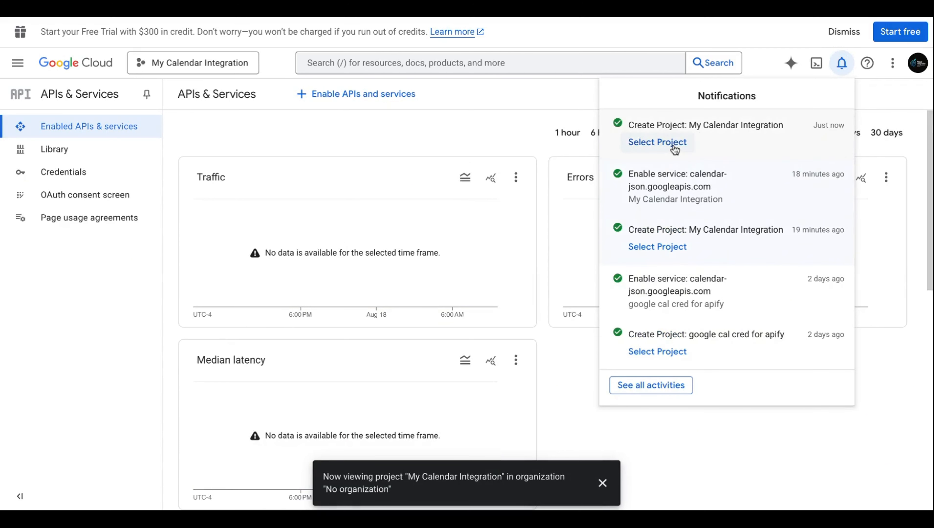
Step: Switch to the My Calendar Integration project and enable the Google Calendar API found by searching 'google cal'
left_click(674, 147)
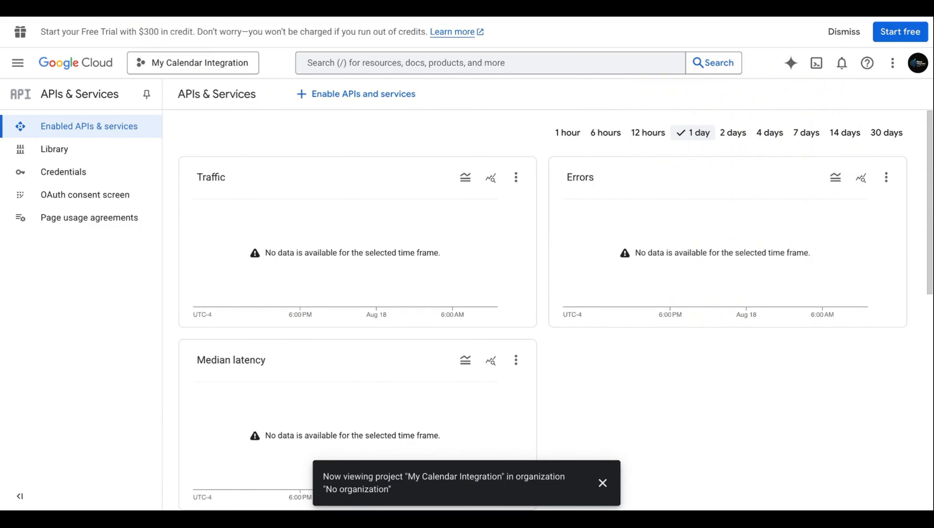
left_click(602, 482)
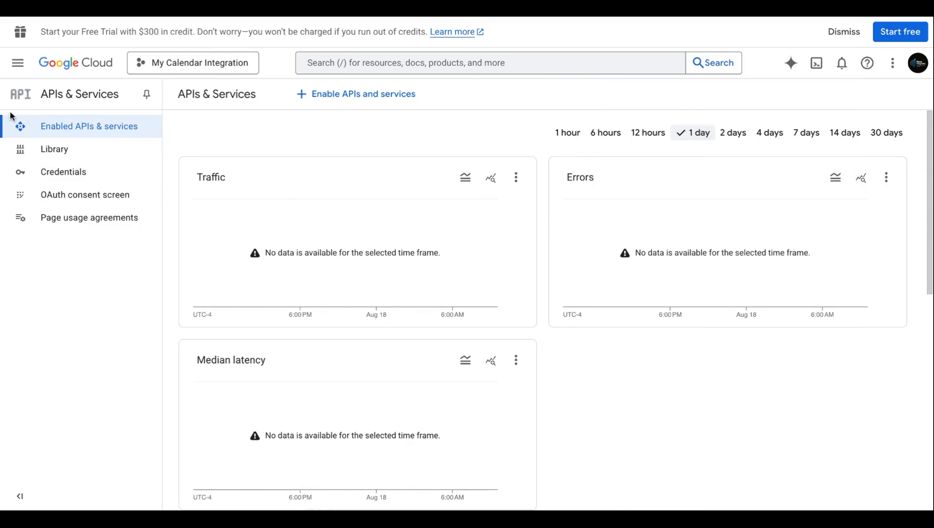
left_click(46, 144)
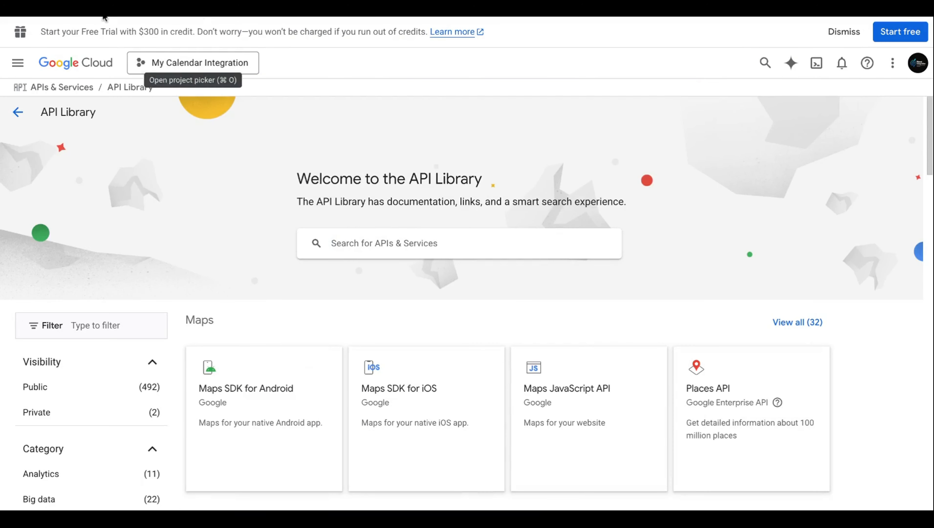
type("goog")
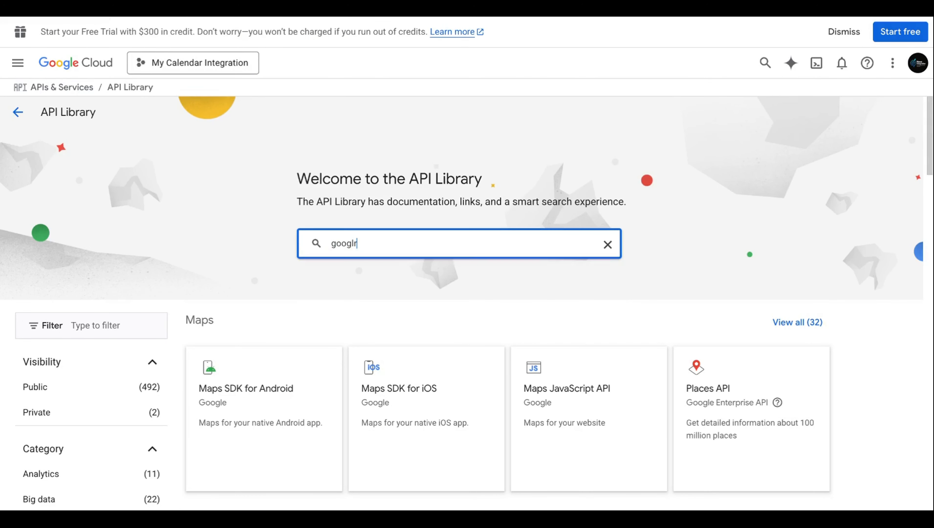
type("le cal")
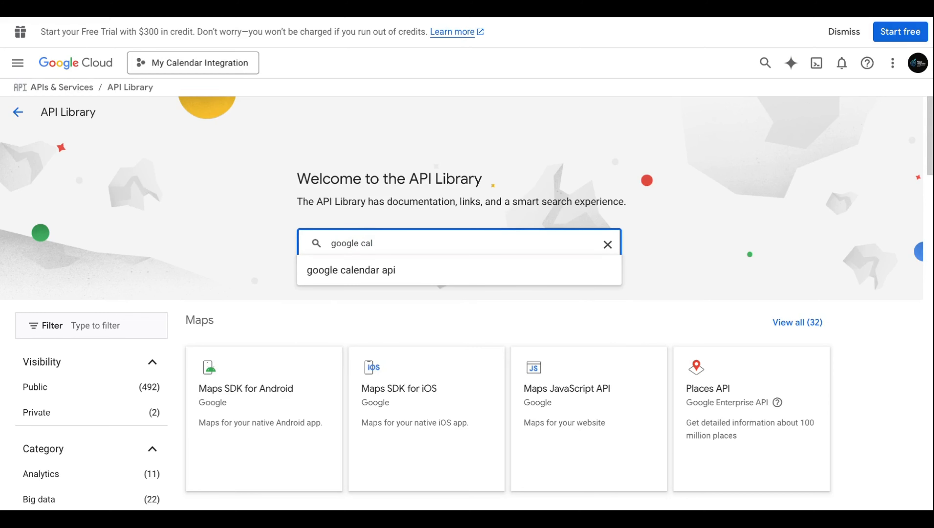
left_click(428, 274)
left_click(355, 222)
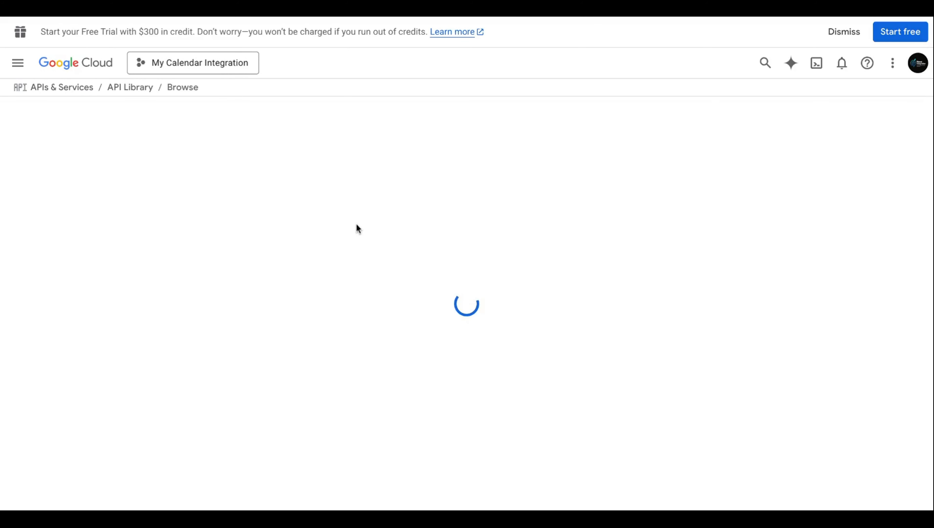
left_click(140, 220)
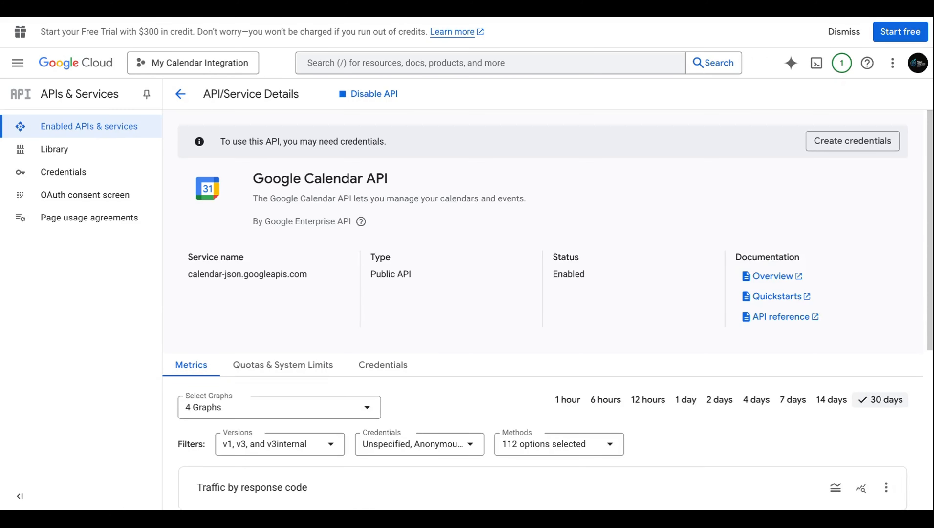
scroll(354, 184, "down", 2)
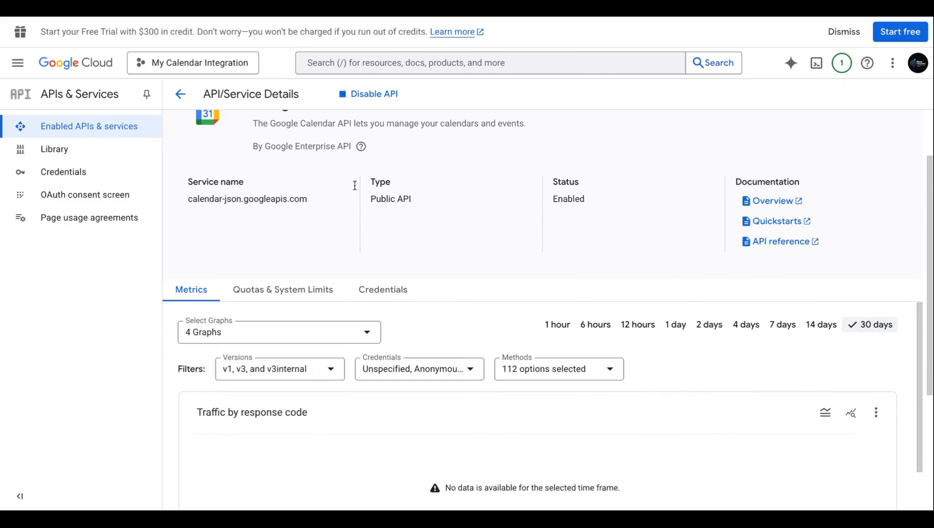
scroll(355, 258, "down", 3)
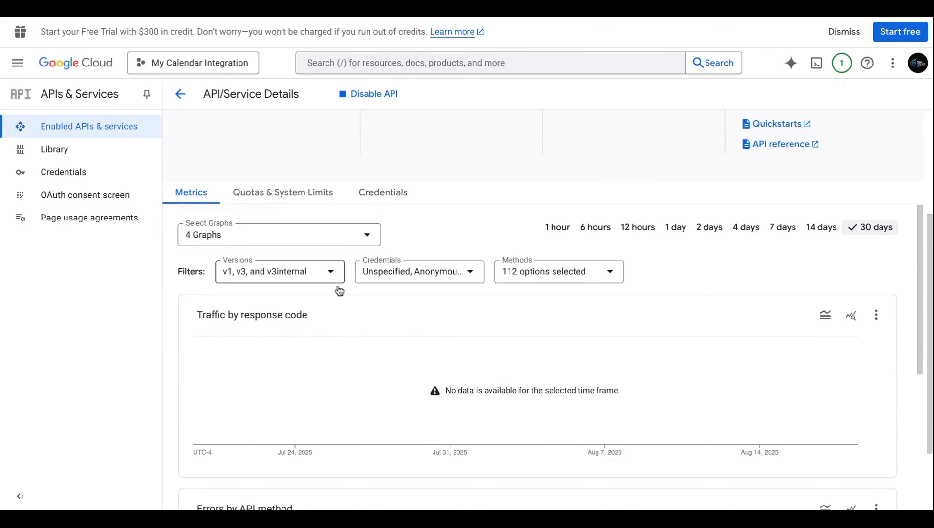
scroll(355, 282, "down", 4)
scroll(355, 282, "up", 8)
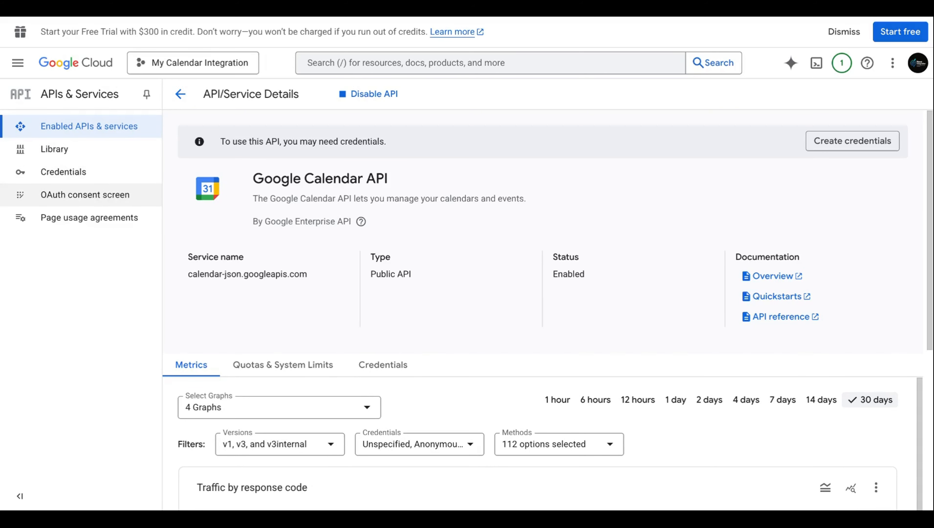
Step: Name the OAuth consent app 'My Calendar App' and pick the account e-mail as support contact
left_click(79, 193)
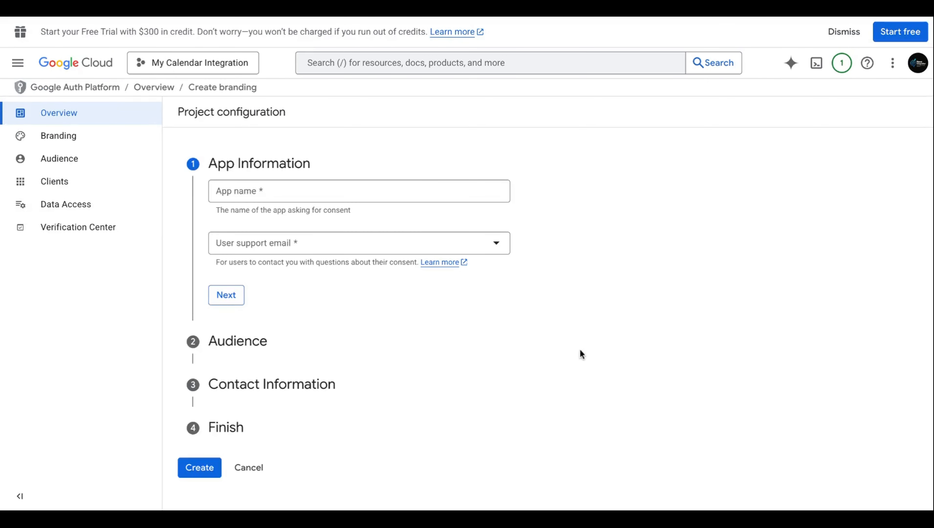
left_click(295, 199)
type("My Calendar App")
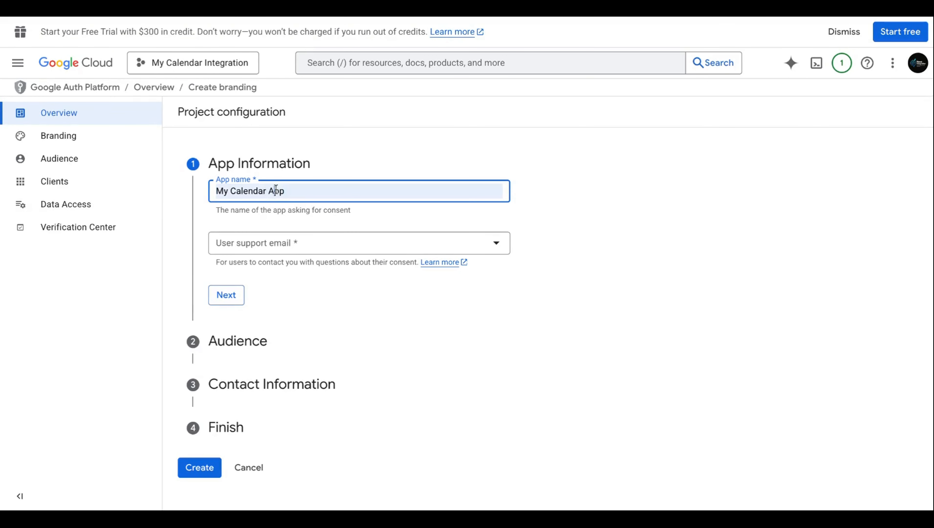
left_click(327, 220)
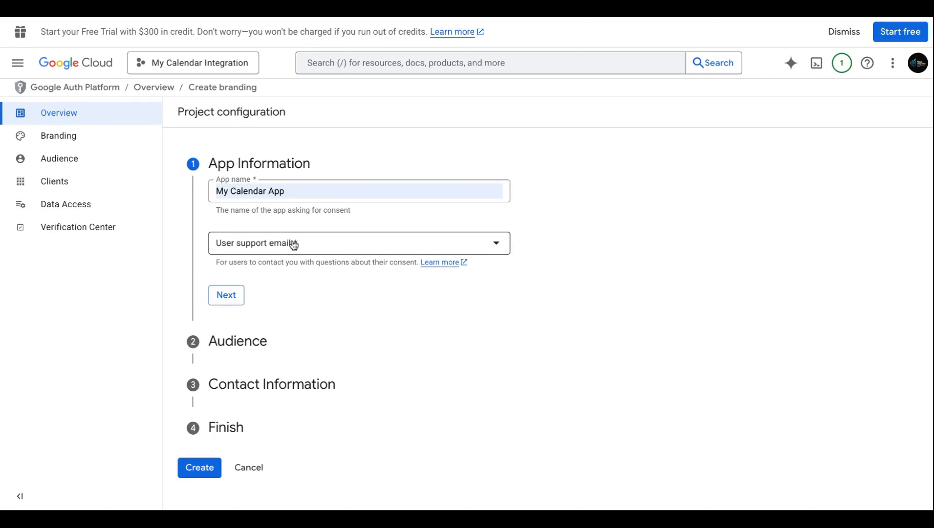
left_click(315, 244)
left_click(326, 248)
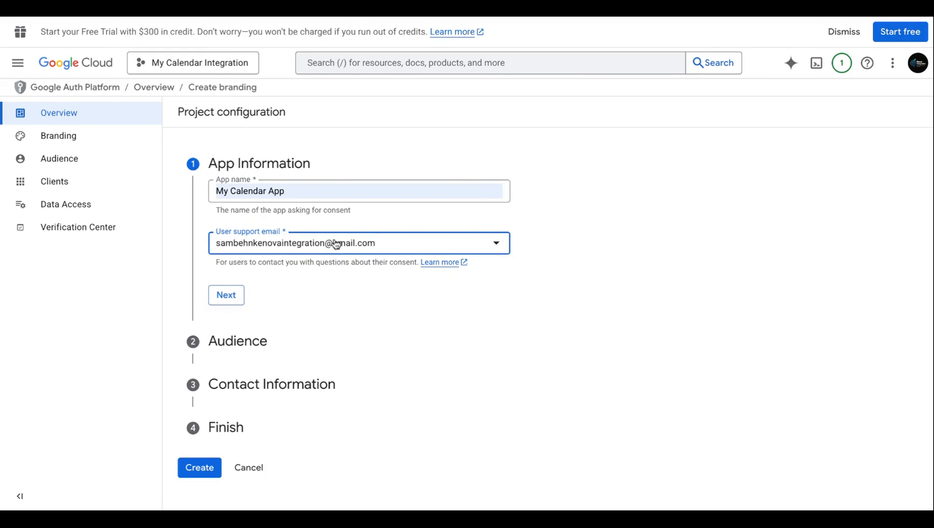
Step: Set the app audience to External and enter the integration contact e-mail address
left_click(226, 295)
left_click(217, 312)
left_click(231, 447)
left_click(311, 279)
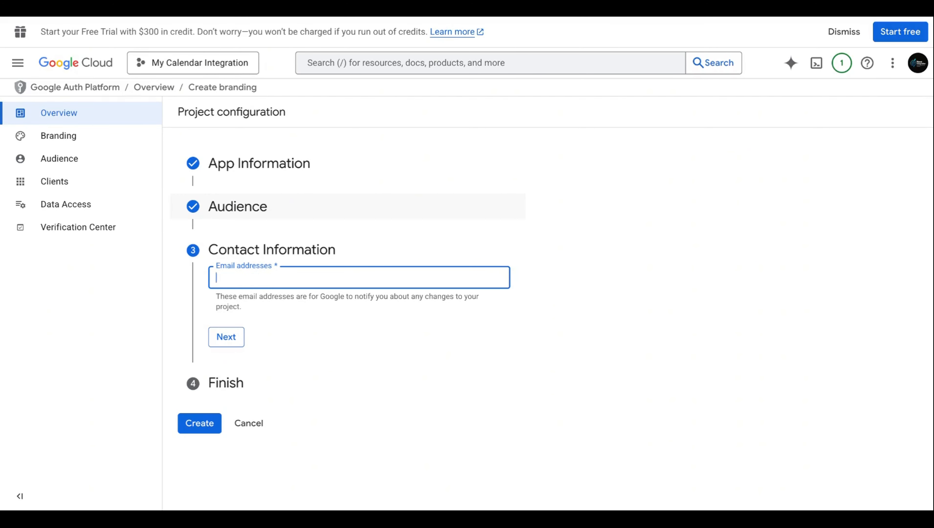
left_click(242, 343)
Step: Agree to the user data policy and create the OAuth configuration
left_click(216, 314)
left_click(236, 348)
left_click(216, 331)
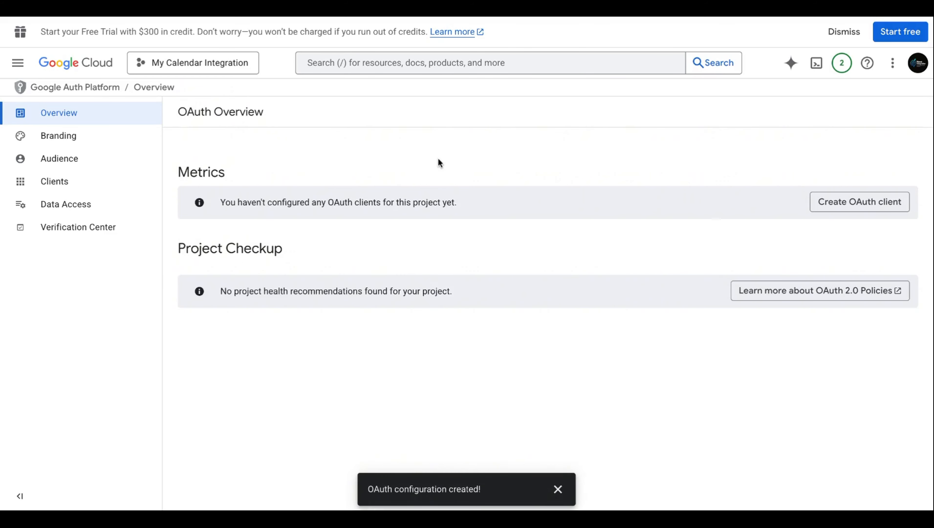
Step: Start a new OAuth client of type Web application
left_click(854, 201)
left_click(268, 204)
left_click(258, 213)
Step: Name the client 'Calendar Integration', copying the name from the setup guide
left_click(295, 244)
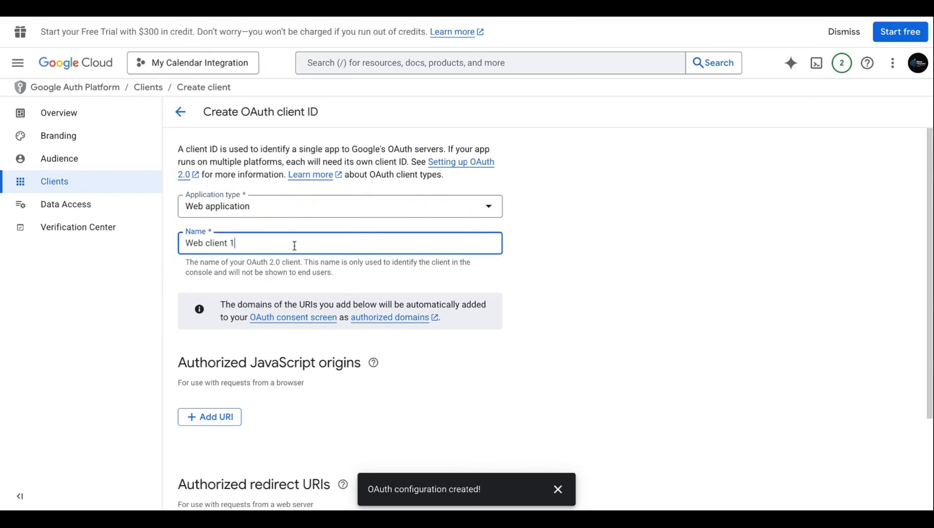
key("ctrl+a")
left_click(282, 229)
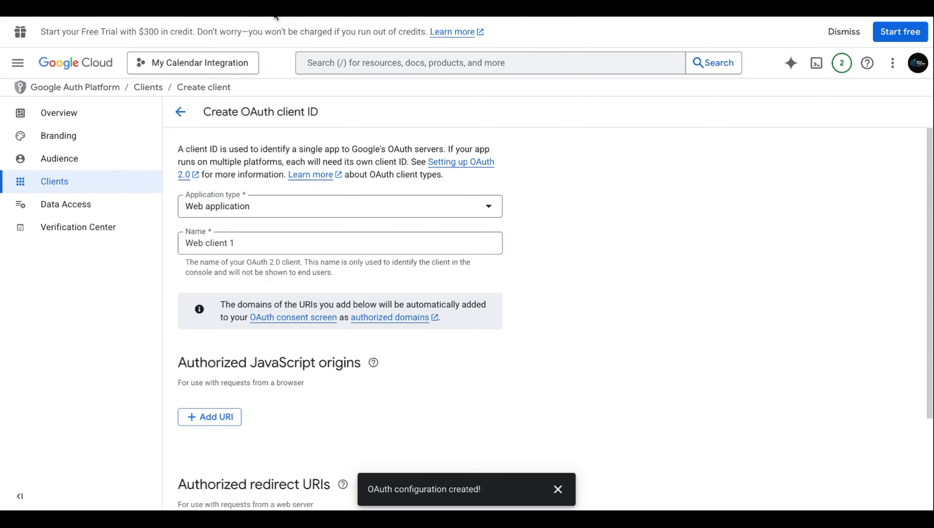
key("ctrl+shift+Tab")
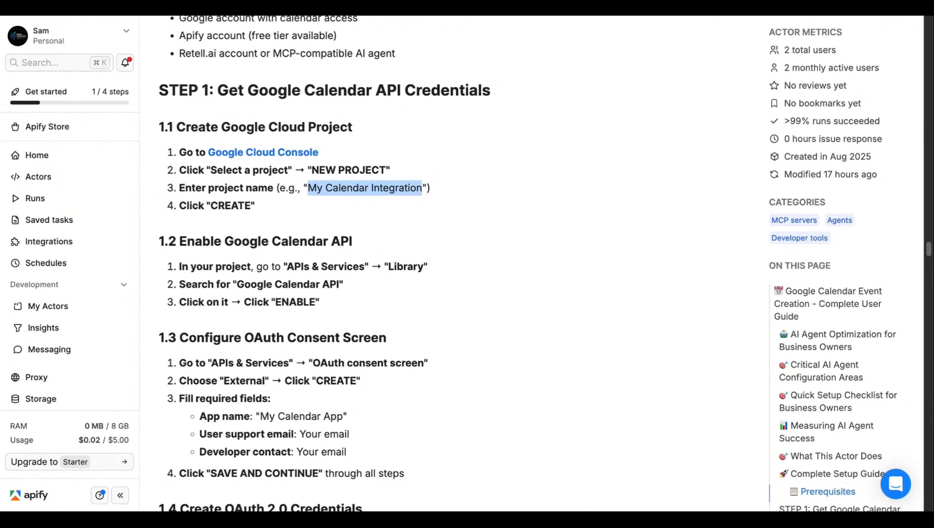
scroll(295, 163, "down", 2)
left_click_drag(260, 330, 341, 332)
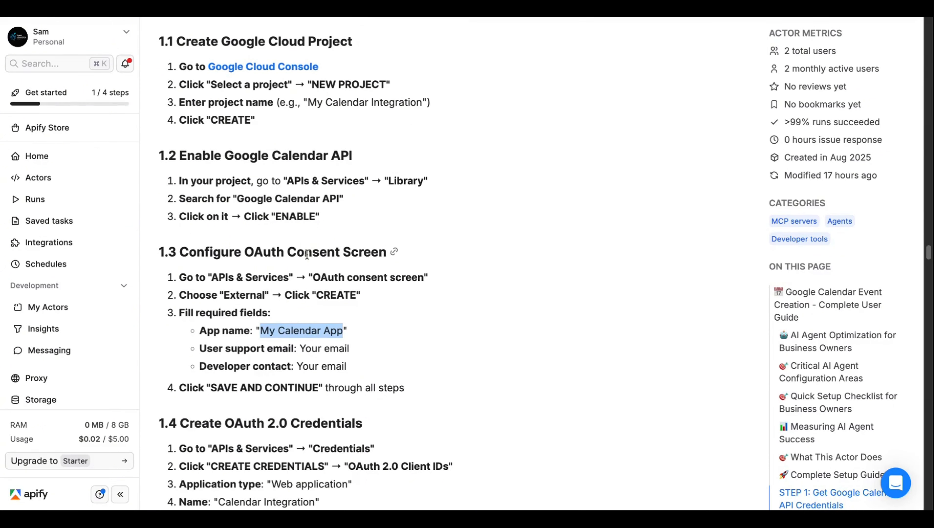
scroll(307, 254, "down", 2)
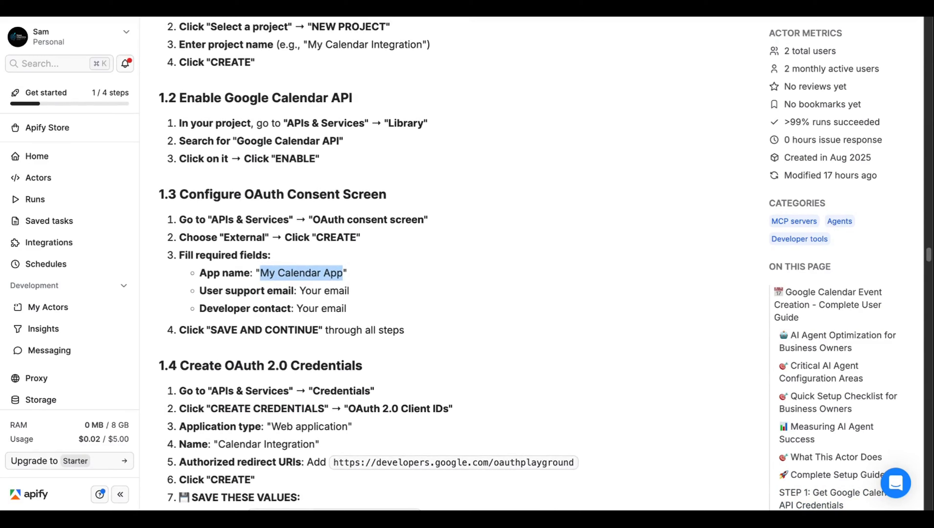
left_click_drag(221, 427, 318, 428)
left_click(247, 426)
left_click_drag(219, 428, 316, 424)
key("super+c")
key("super+Tab")
left_click(236, 243)
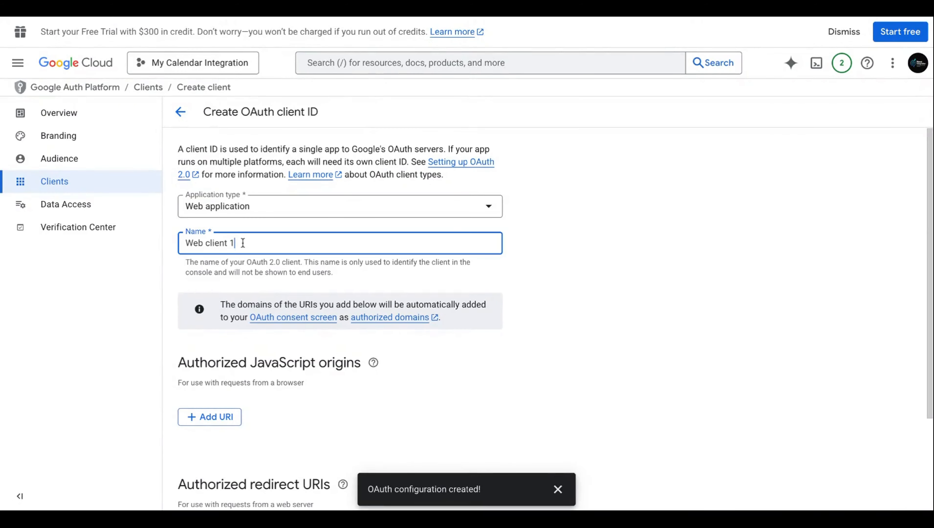
triple_click(217, 243)
key("super+v")
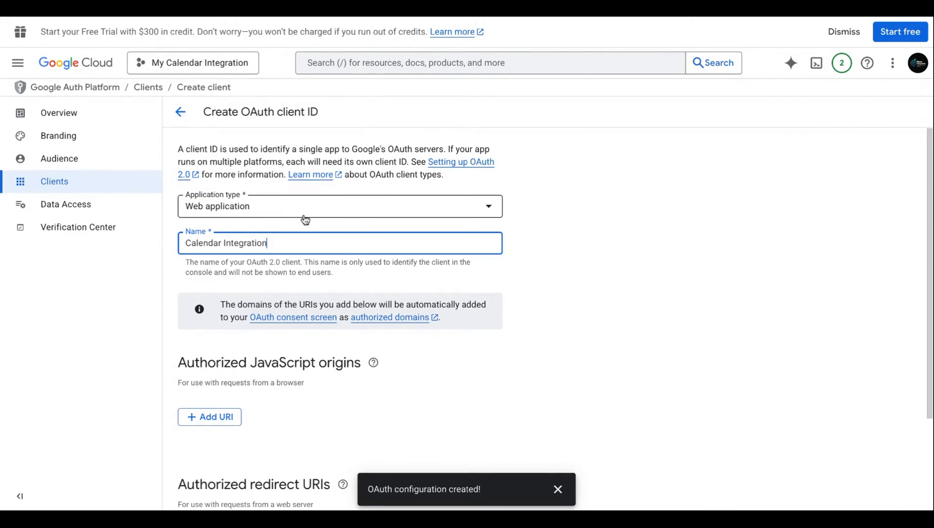
left_click(218, 416)
scroll(217, 399, "down", 4)
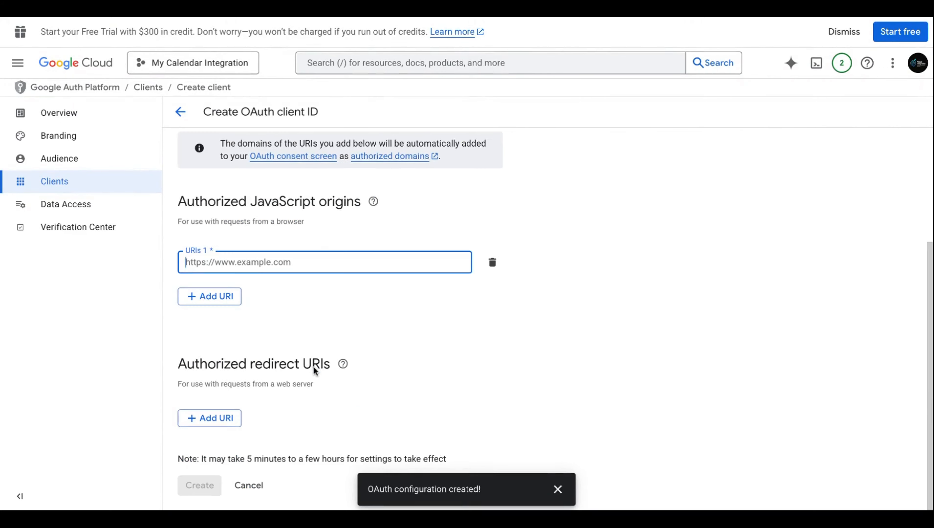
left_click(219, 419)
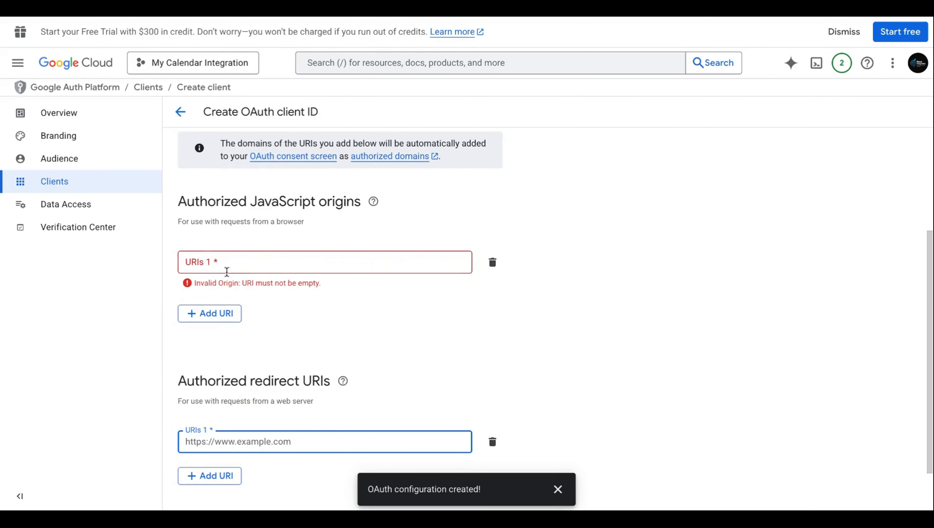
left_click(491, 262)
left_click(250, 383)
left_click(317, 18)
scroll(347, 381, "down", 3)
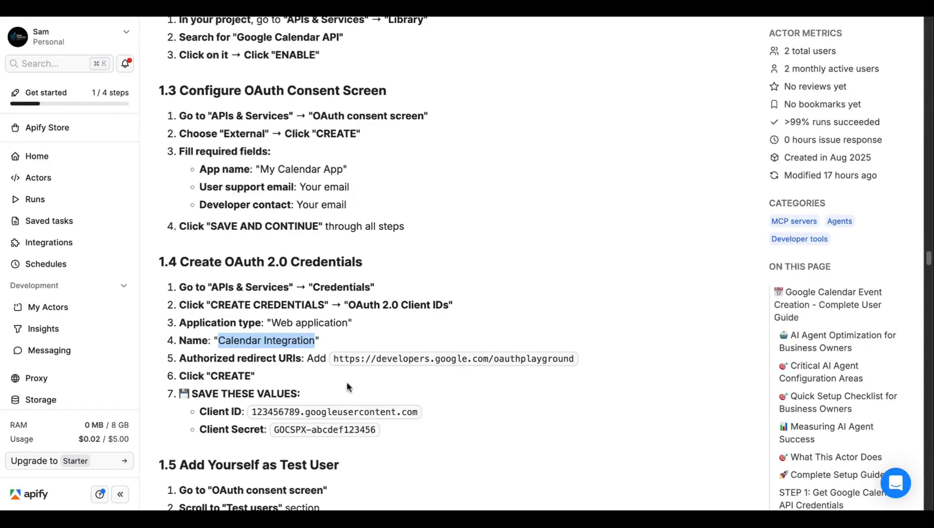
left_click_drag(331, 357, 581, 364)
key("ctrl+c")
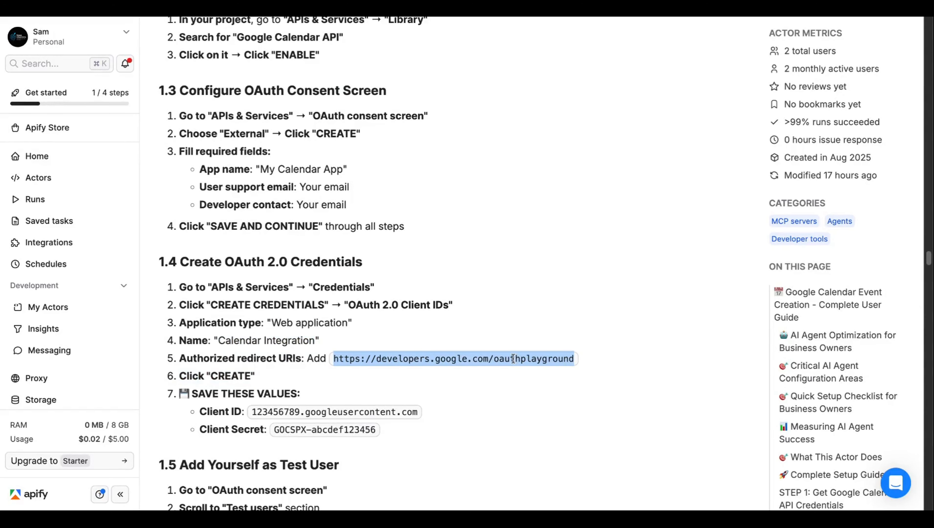
left_click(411, 349)
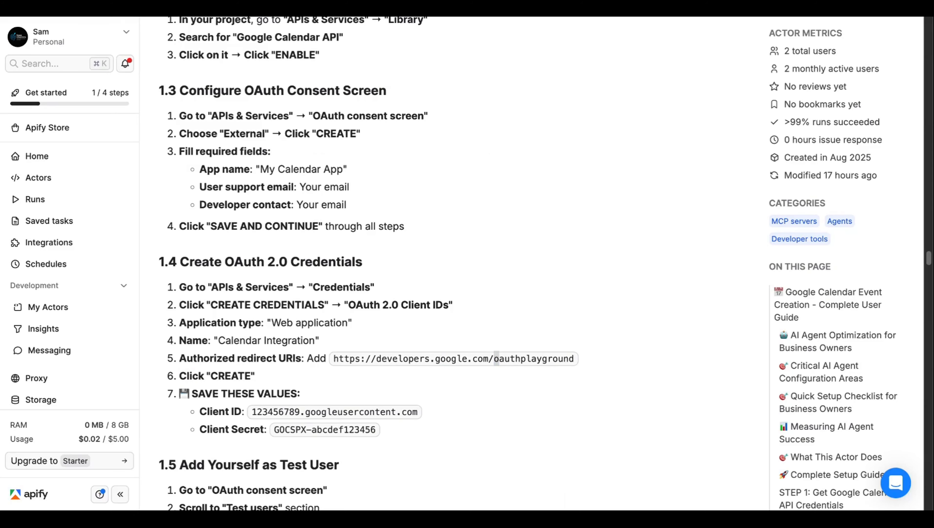
key("ctrl+Tab")
key("ctrl+v")
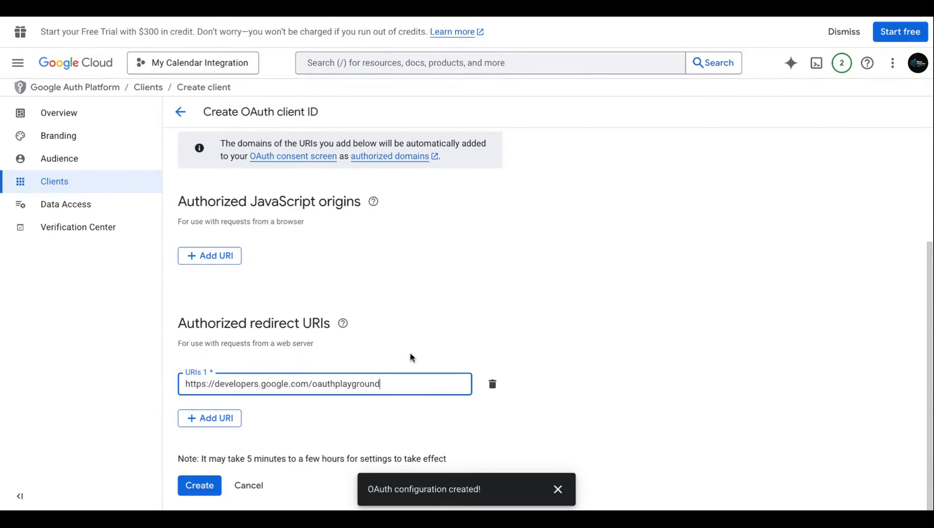
left_click(195, 490)
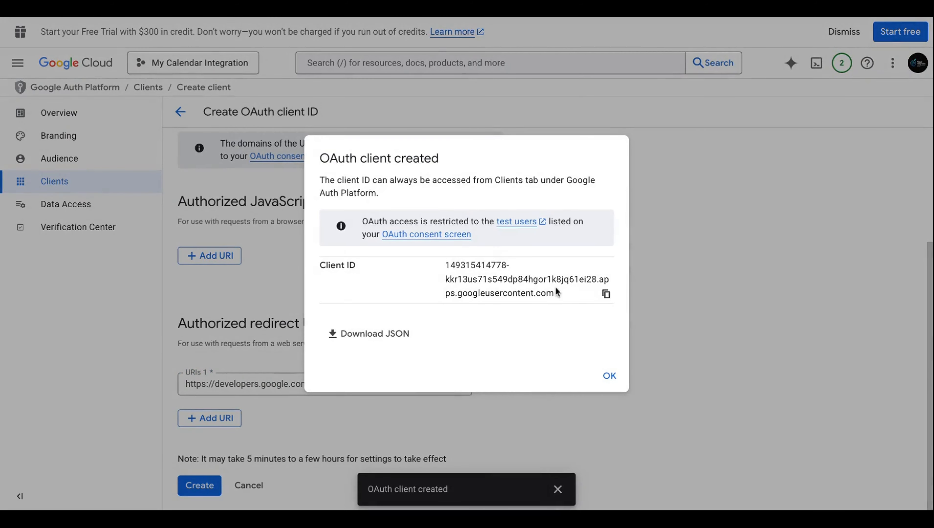
Step: Copy the new client ID and save it as the actor's Google Client ID in Apify
left_click(606, 294)
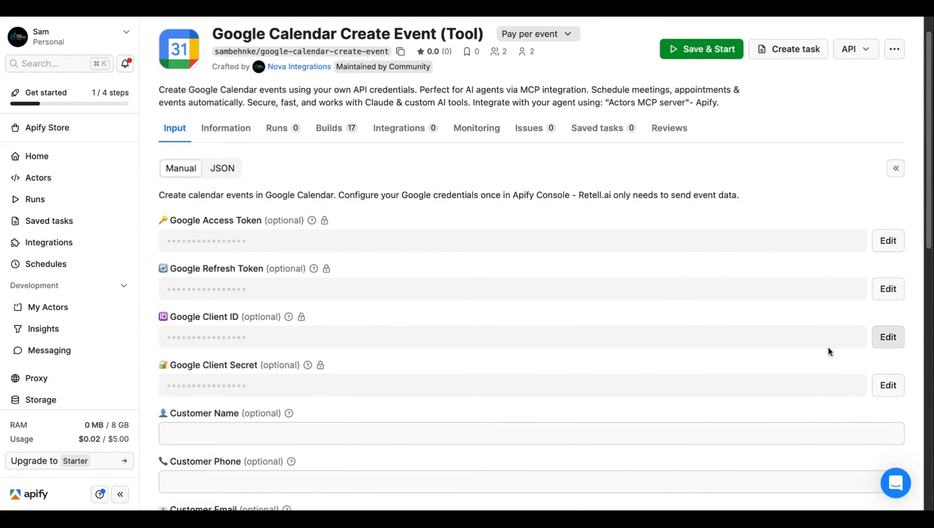
double_click(231, 338)
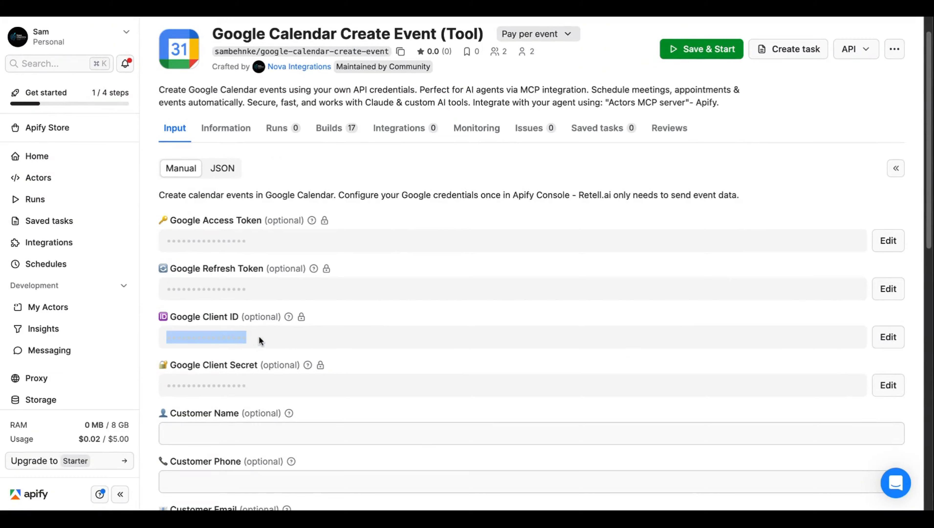
left_click(884, 340)
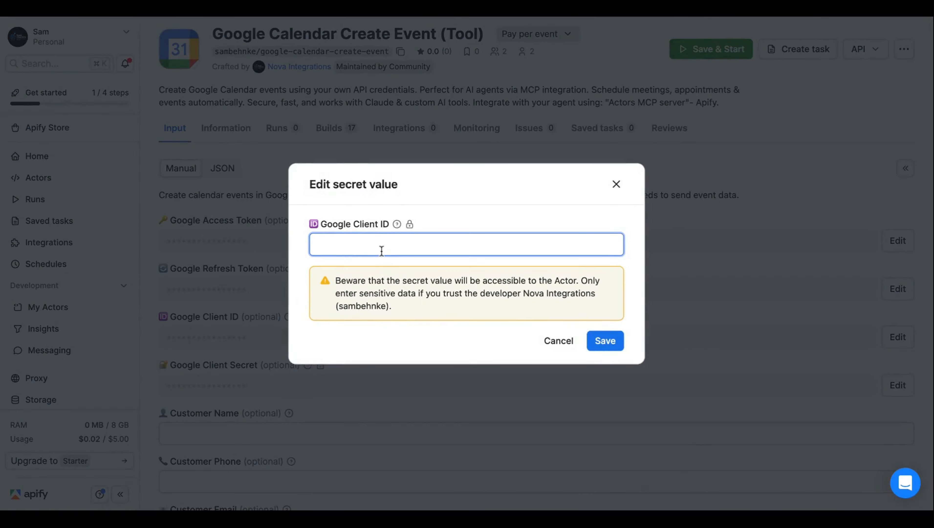
key("super+v")
left_click(605, 341)
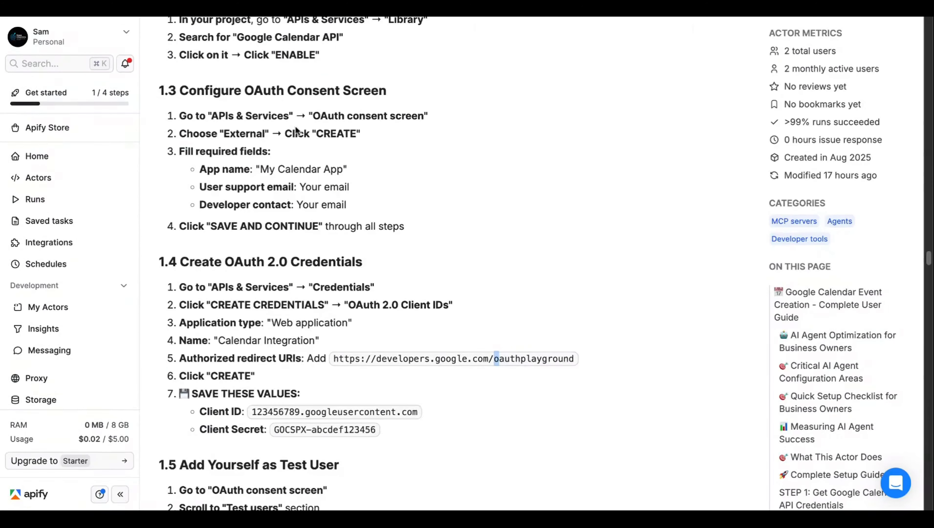
Step: Copy the client secret from Google Cloud and save it as the Google Client Secret
scroll(313, 255, "down", 2)
scroll(313, 255, "down", 2)
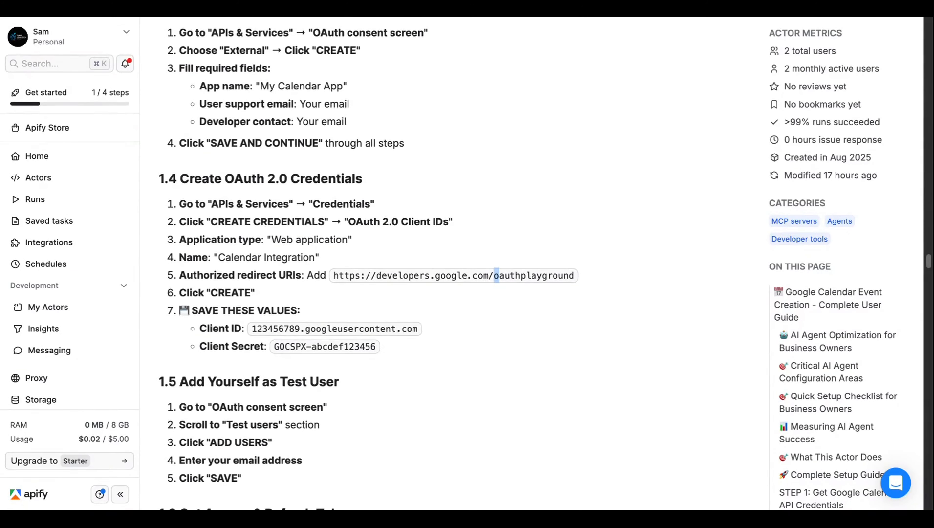
scroll(496, 275, "down", 2)
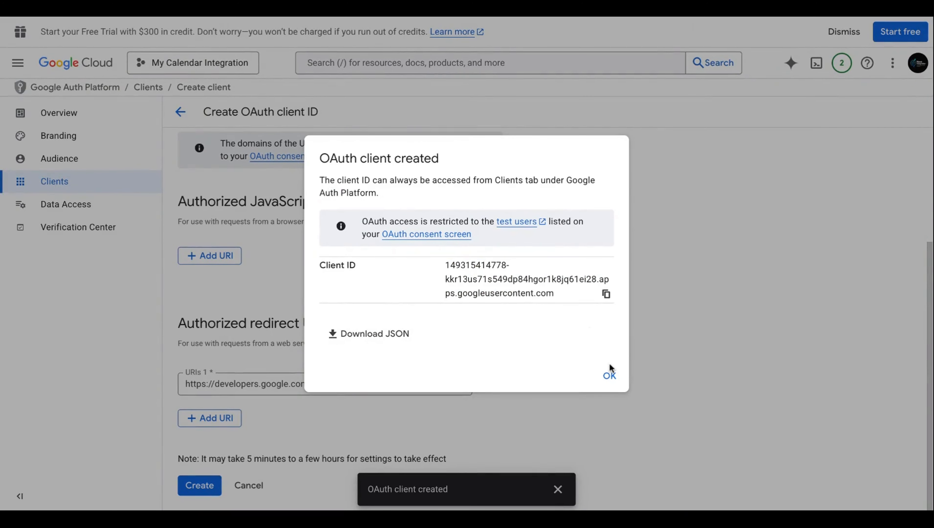
left_click(609, 375)
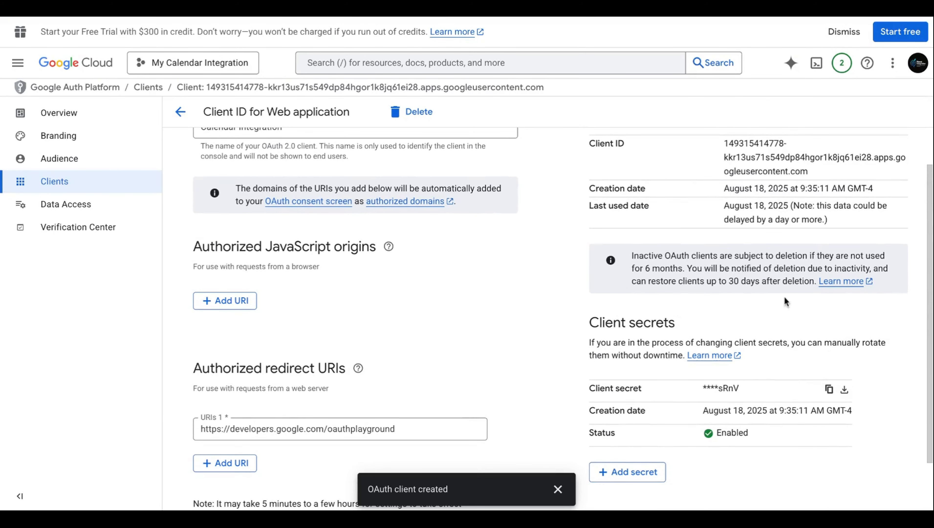
left_click(829, 388)
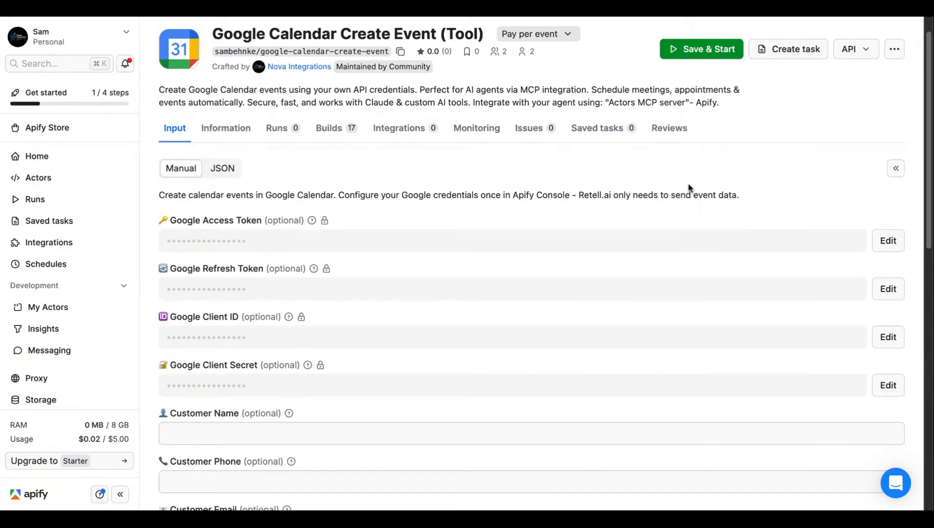
left_click(889, 385)
key("super+v")
left_click(607, 344)
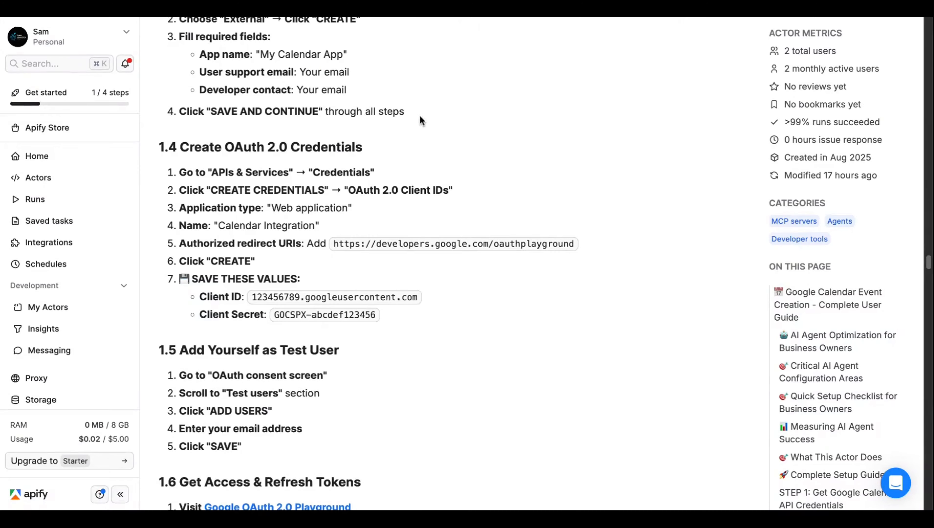
scroll(321, 214, "down", 4)
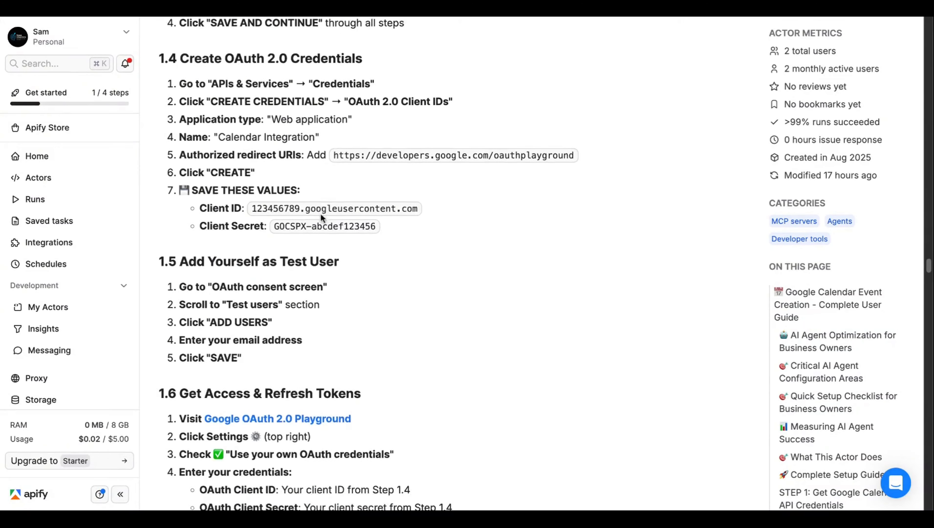
Step: Go to the OAuth app's Audience settings in Google Auth Platform
scroll(320, 214, "down", 2)
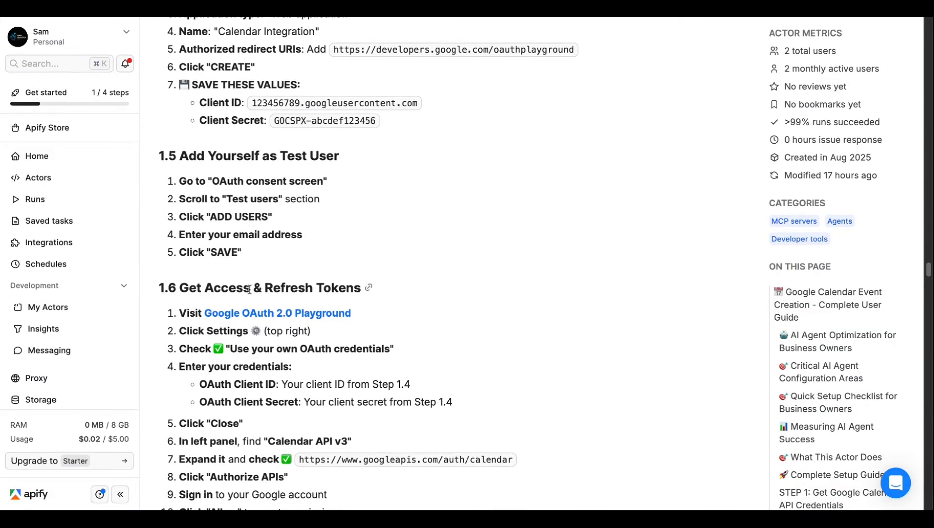
left_click_drag(244, 209, 256, 203)
double_click(256, 201)
left_click(239, 191)
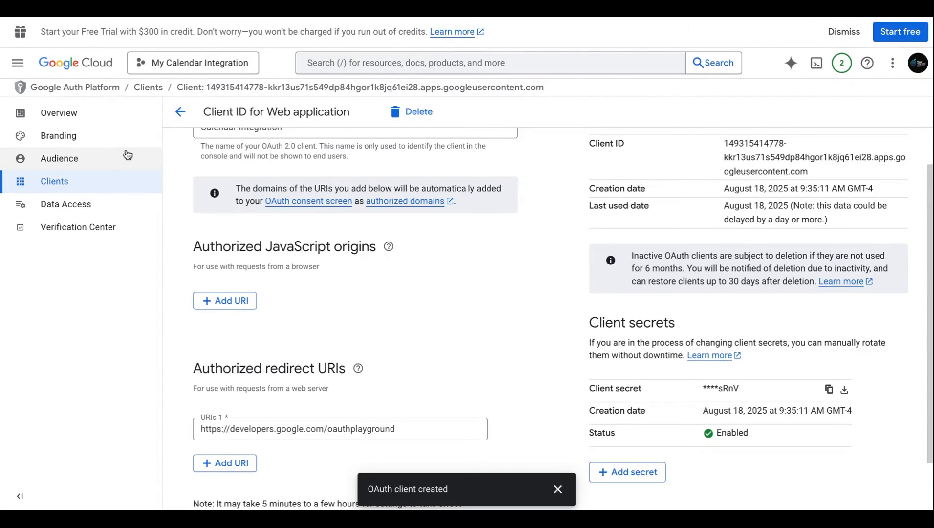
left_click(82, 158)
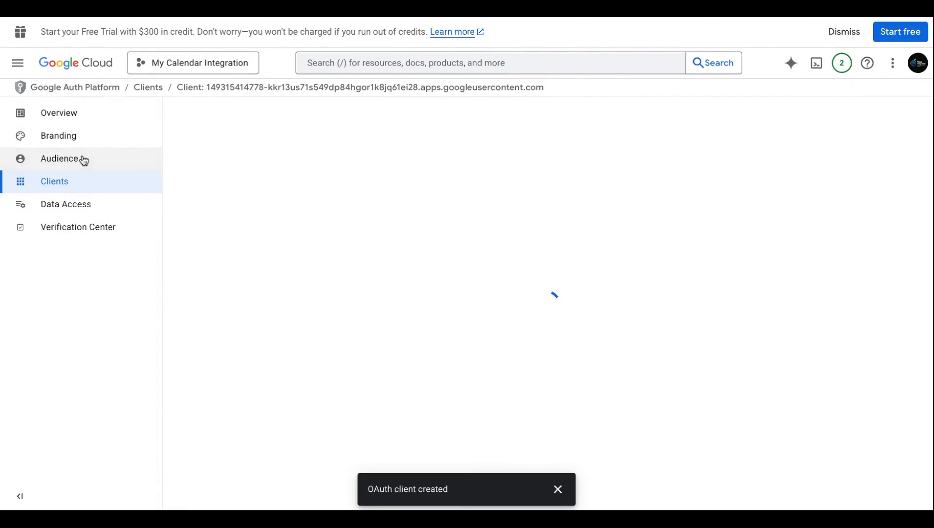
left_click(558, 489)
scroll(321, 323, "down", 4)
Step: Add the integration Gmail address as a test user and save it
left_click(214, 345)
left_click(573, 146)
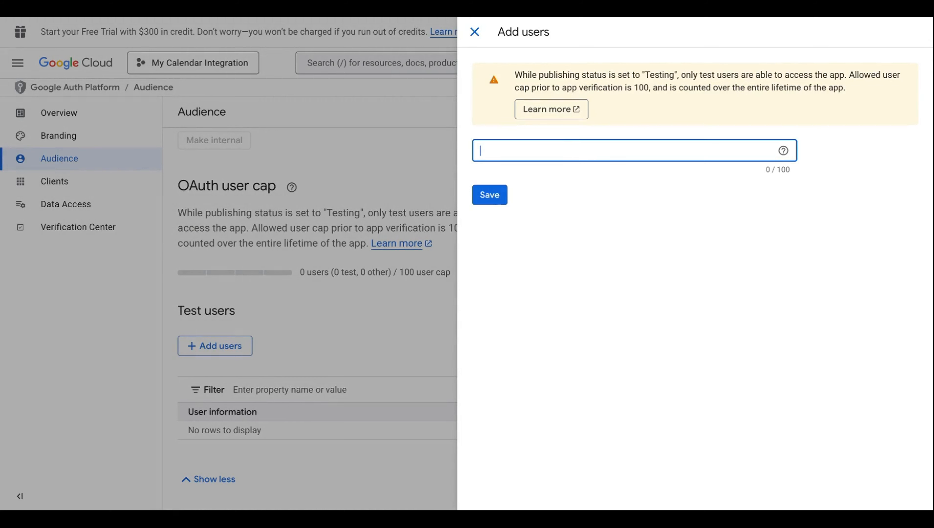
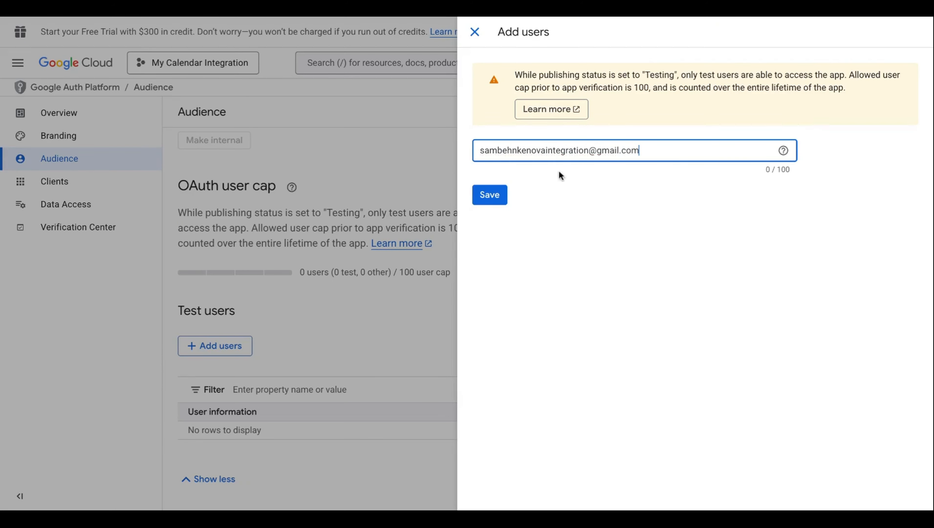
left_click(499, 192)
scroll(354, 322, "up", 2)
scroll(354, 322, "down", 2)
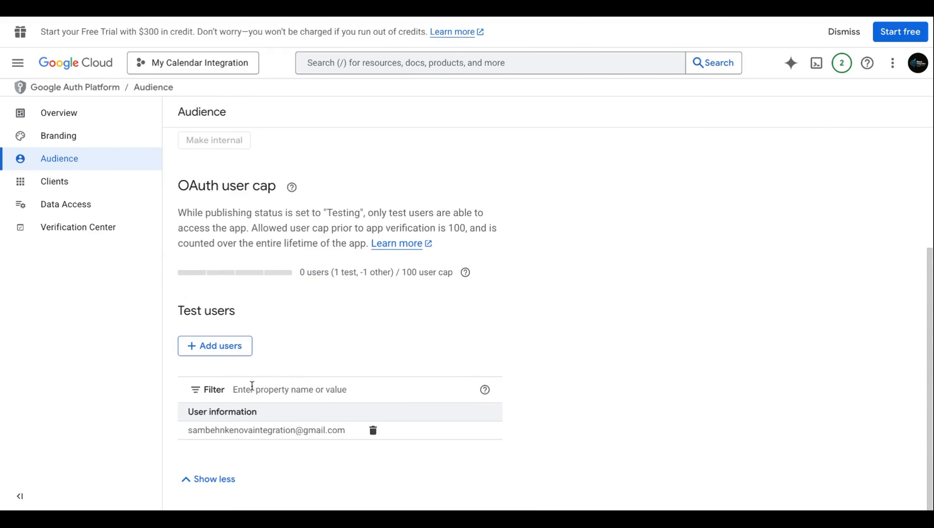
scroll(366, 352, "up", 1)
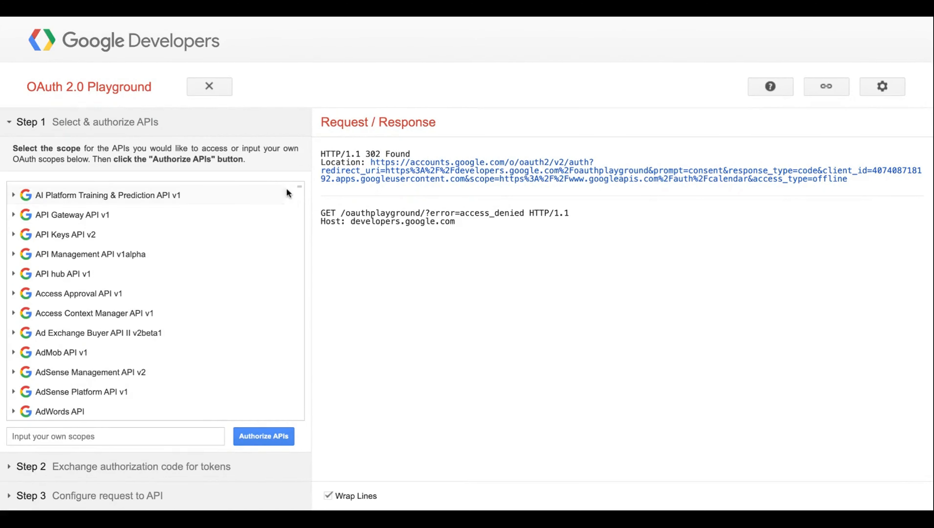
scroll(299, 189, "down", 5)
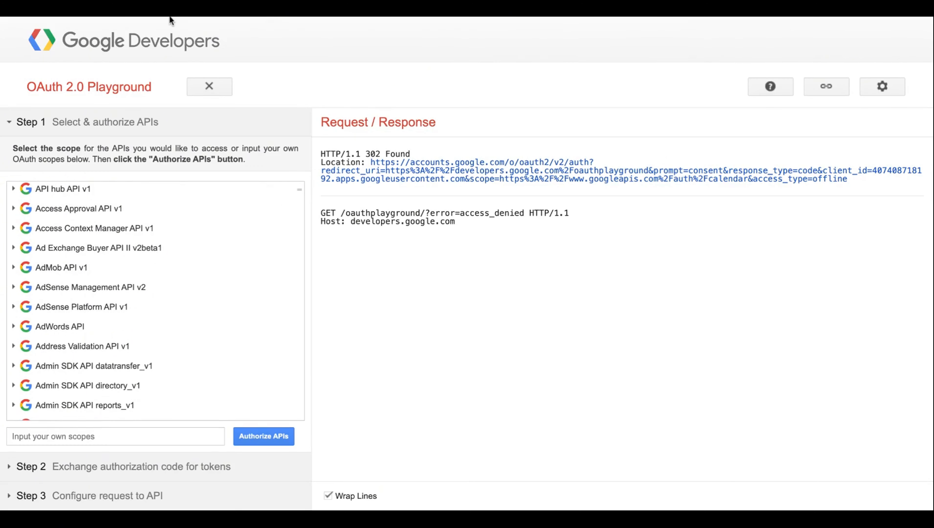
left_click_drag(299, 189, 301, 314)
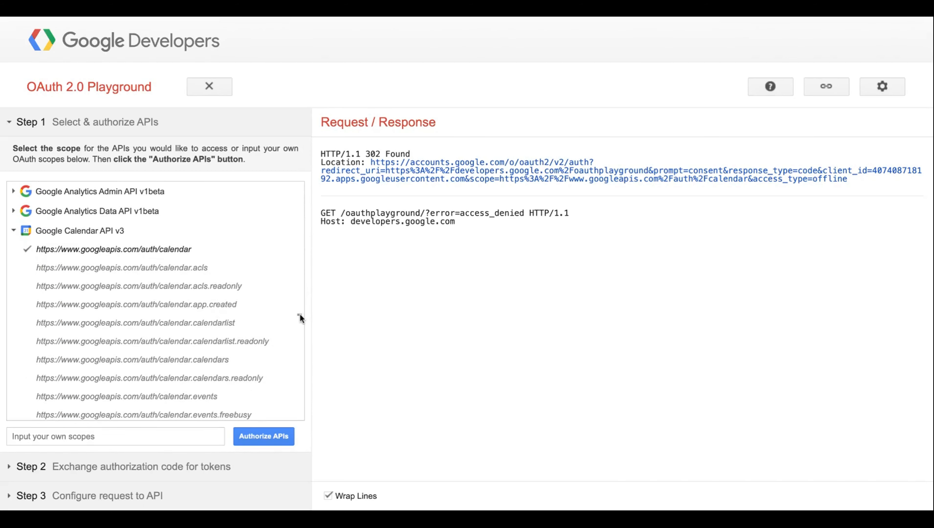
left_click(79, 239)
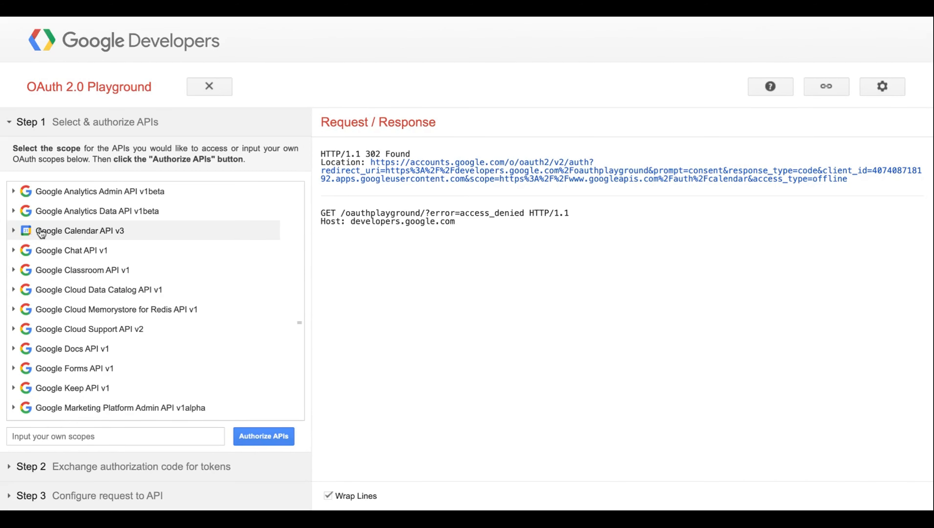
scroll(46, 238, "up", 1)
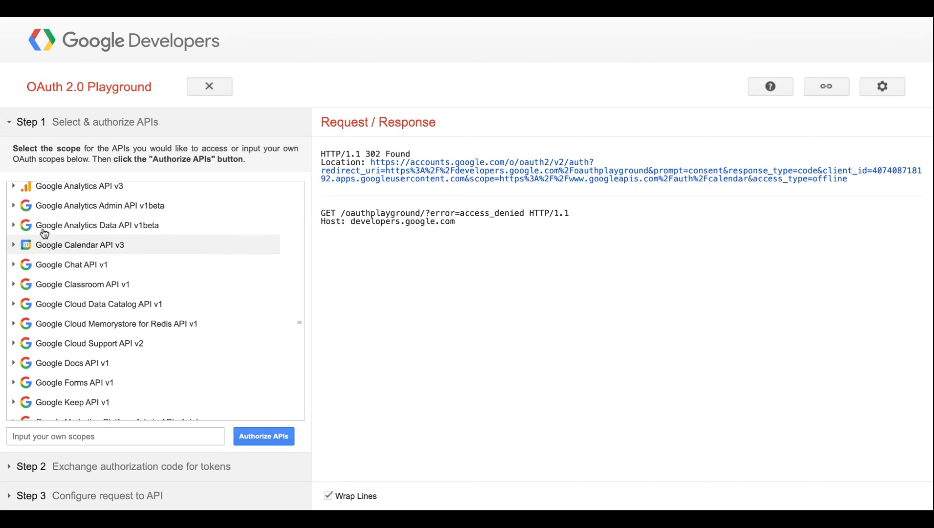
left_click(45, 255)
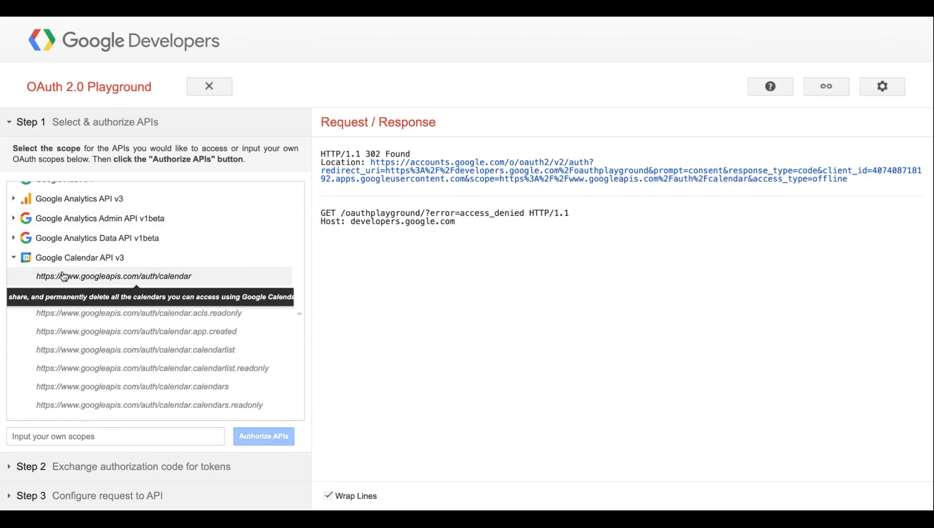
left_click(113, 276)
left_click(113, 276)
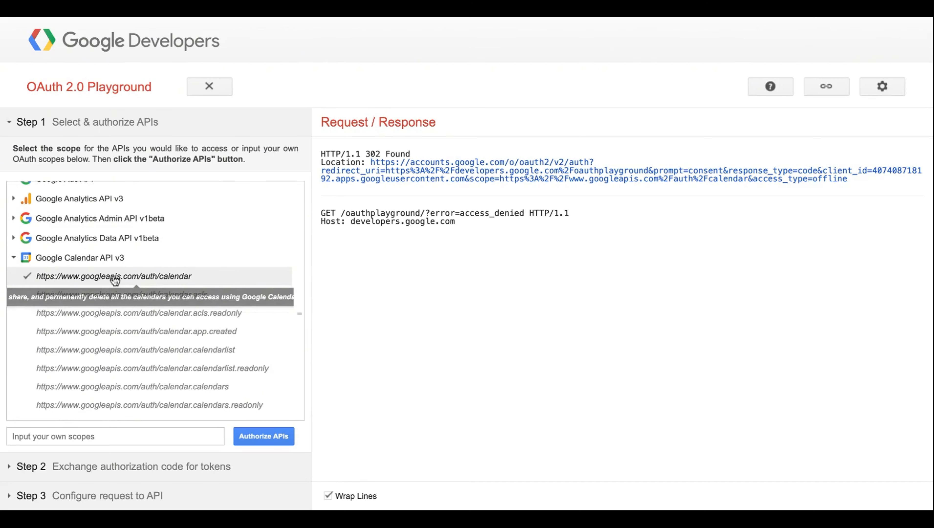
left_click(251, 437)
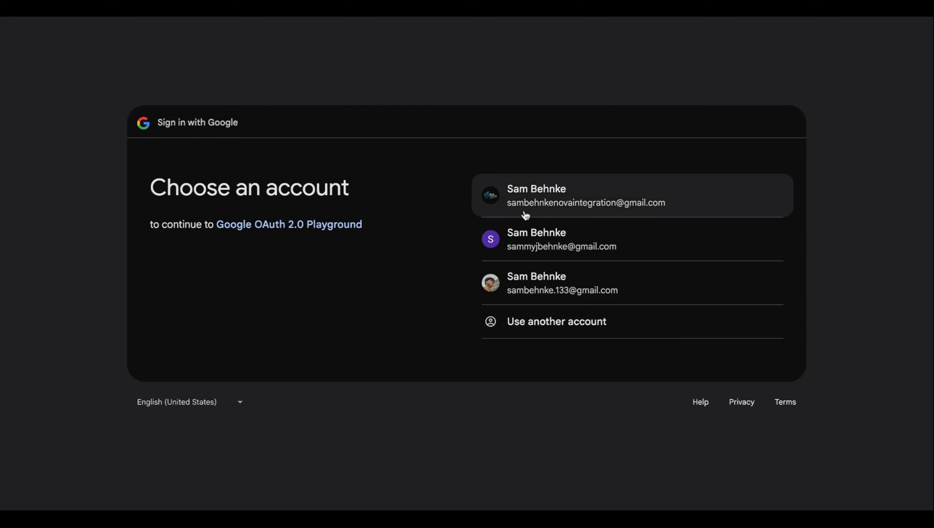
Step: Continue with the integration Google account and grant the Playground access
left_click(529, 204)
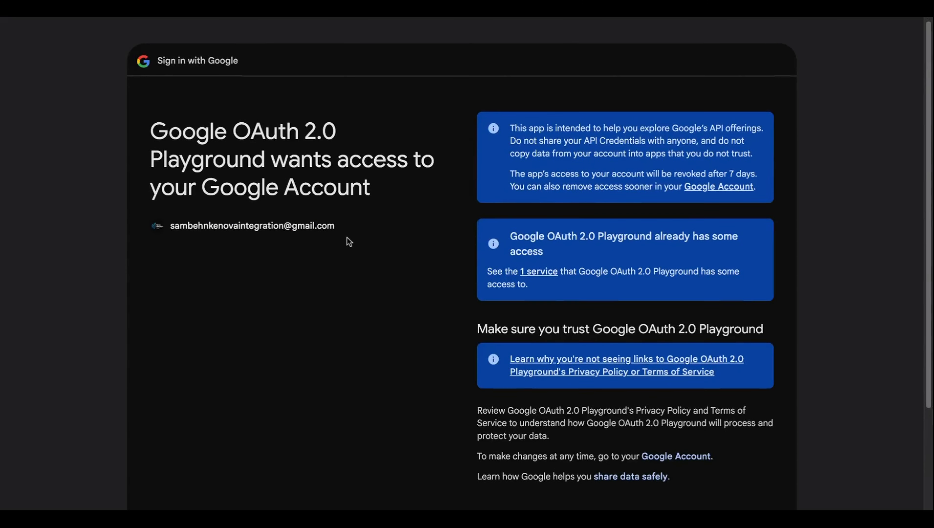
scroll(347, 237, "down", 2)
left_click_drag(326, 155, 218, 168)
left_click(293, 184)
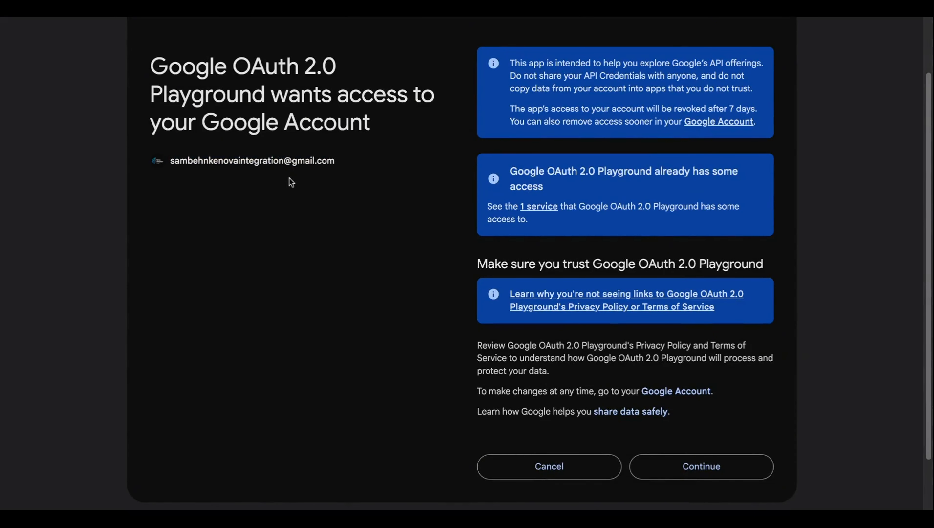
left_click(714, 473)
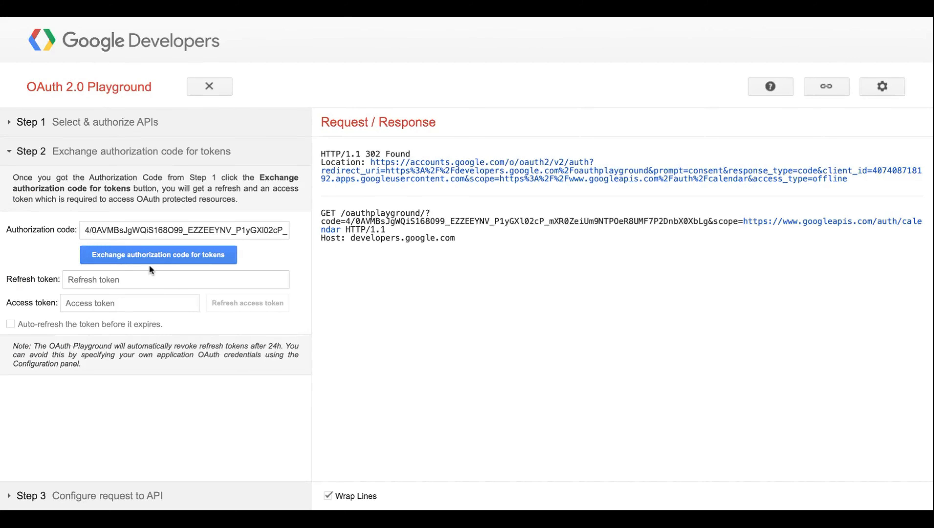
Step: Exchange the authorization code for tokens and copy the access_token value
left_click(149, 261)
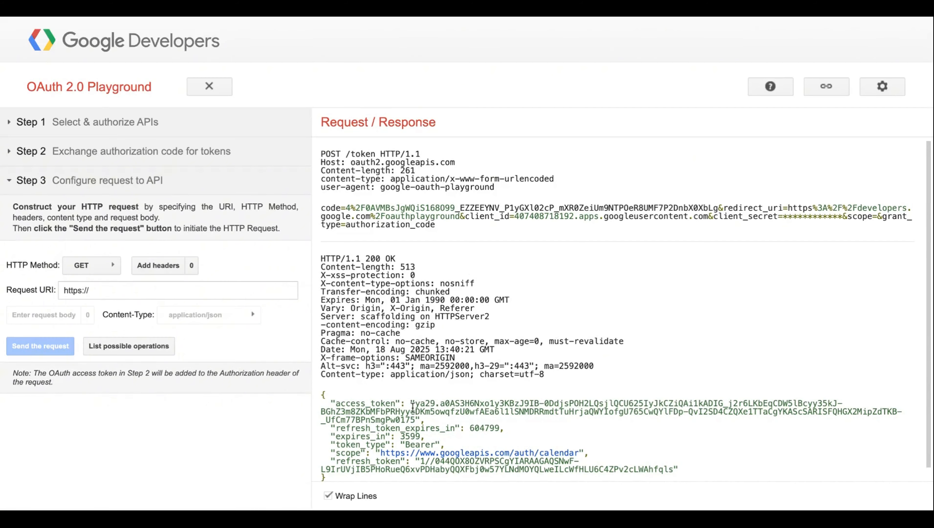
mouse_move(415, 403)
left_mouse_down()
mouse_move(758, 415)
mouse_move(415, 420)
left_mouse_up()
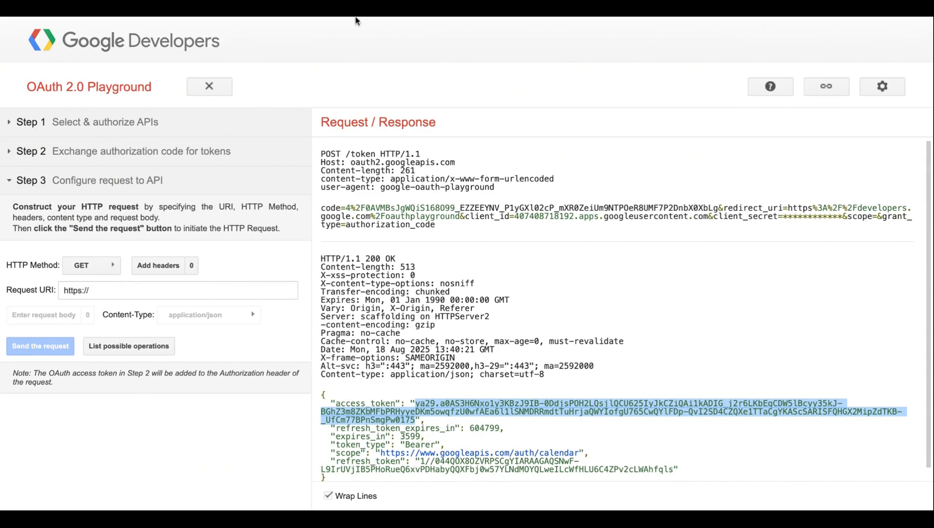
left_click(345, 16)
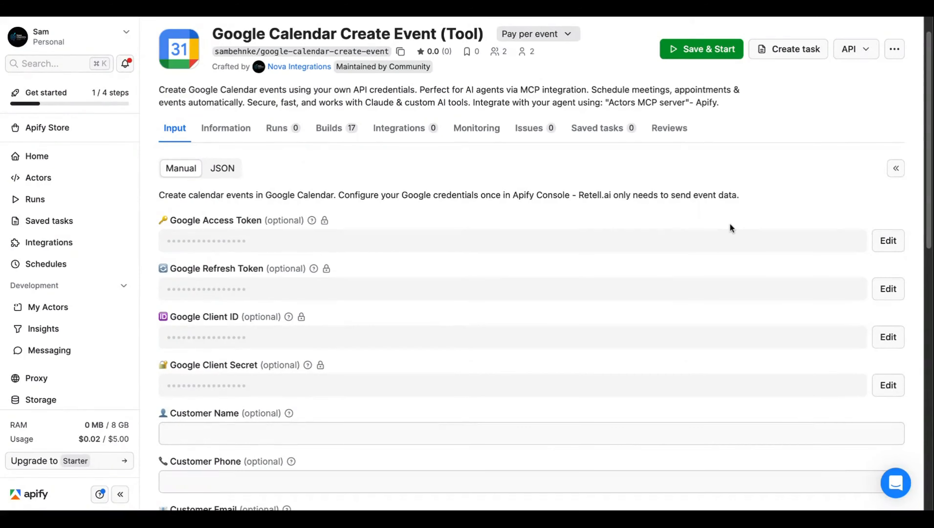
Step: Replace the actor's secret Google Access Token with the newly issued access token
left_click(888, 241)
key("super+v")
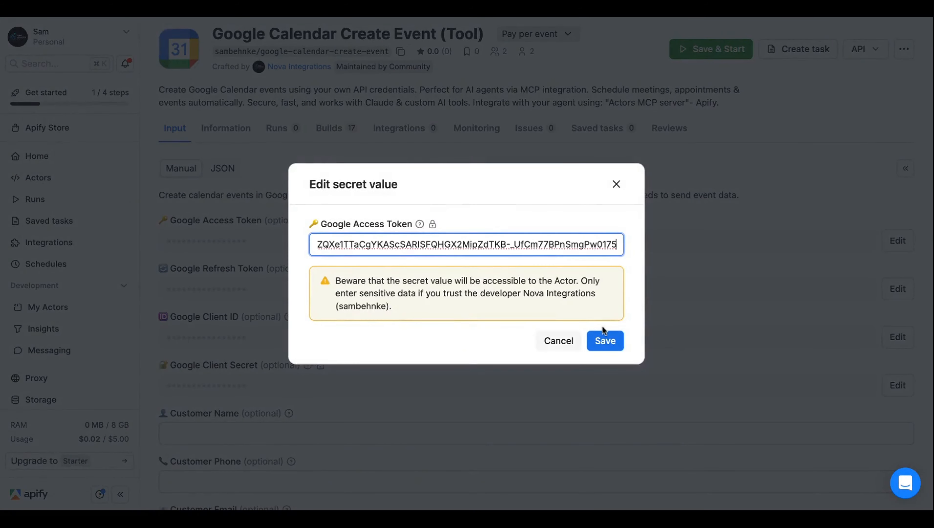
left_click(605, 341)
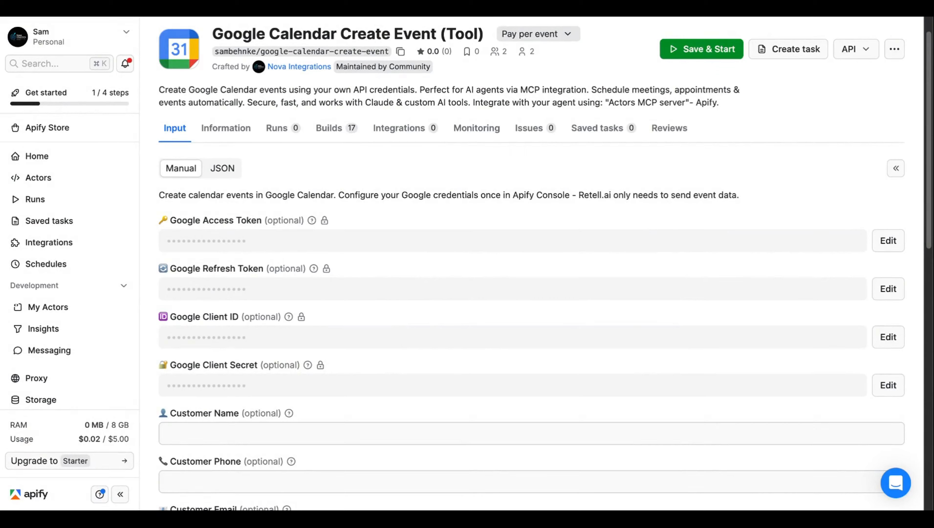
Step: Copy the refresh_token from the OAuth Playground and save it as the Google Refresh Token input
left_click(443, 17)
left_click_drag(420, 462, 587, 463)
left_click_drag(643, 474, 670, 472)
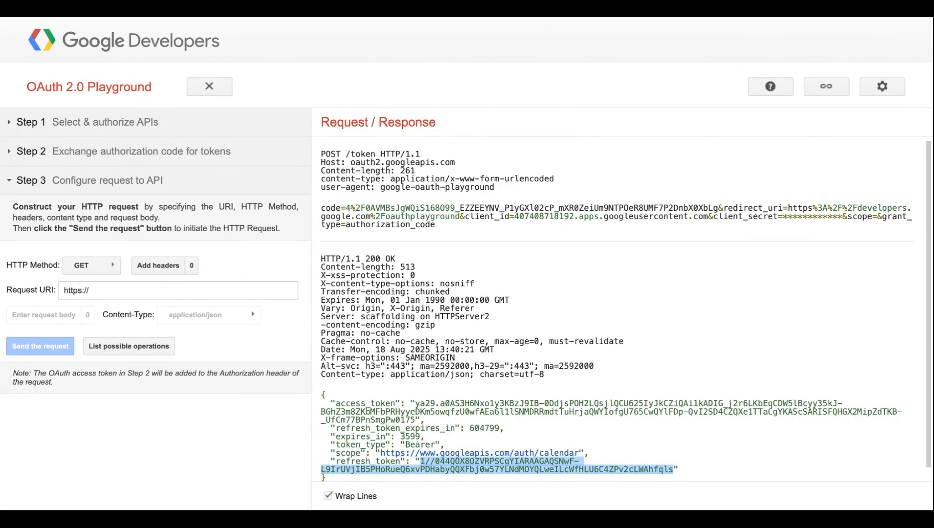
key("super+Tab")
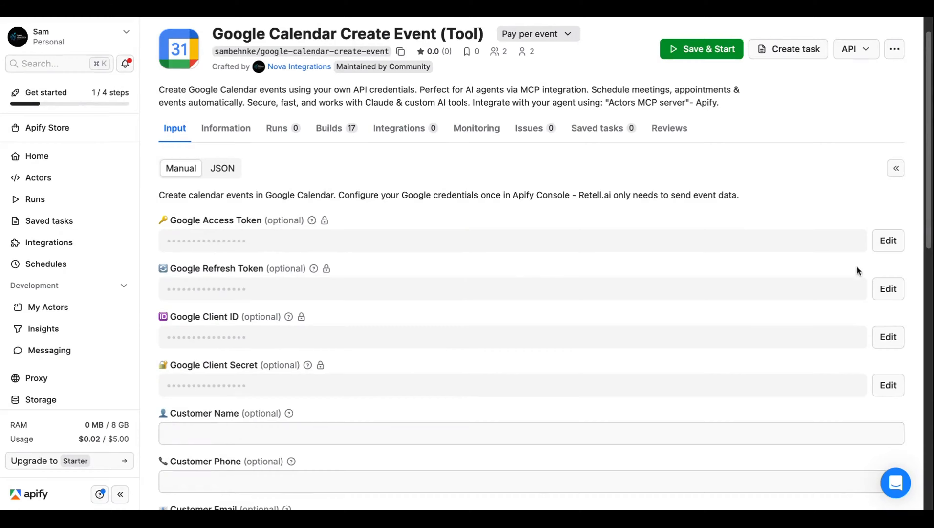
left_click(898, 289)
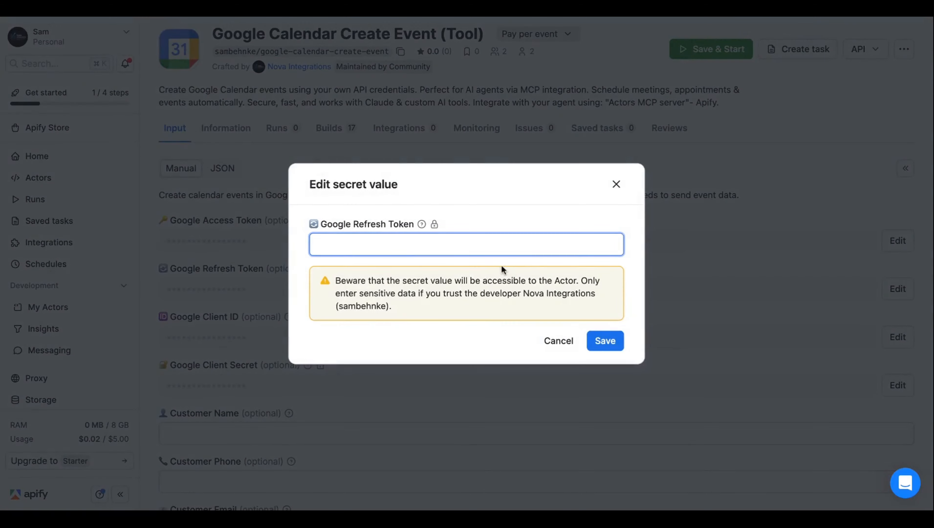
key("super+v")
left_click(615, 338)
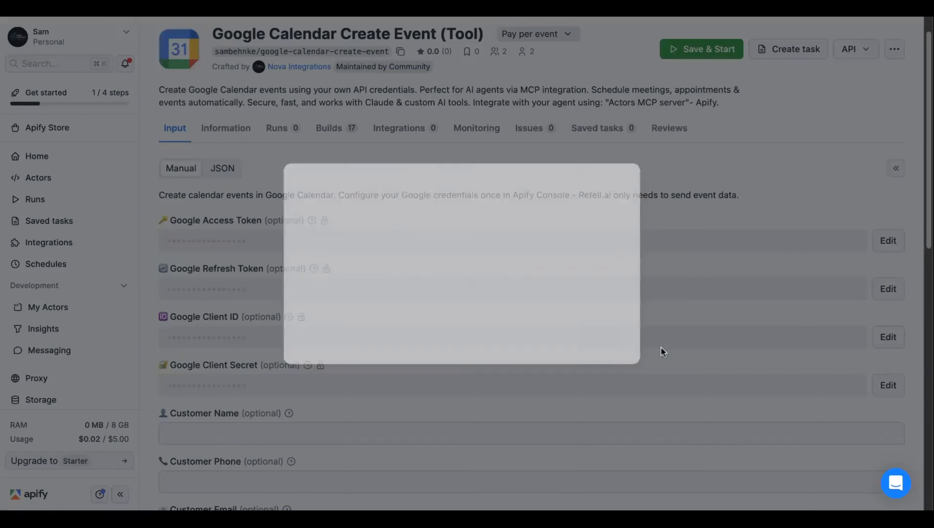
scroll(403, 261, "down", 4)
scroll(335, 205, "up", 5)
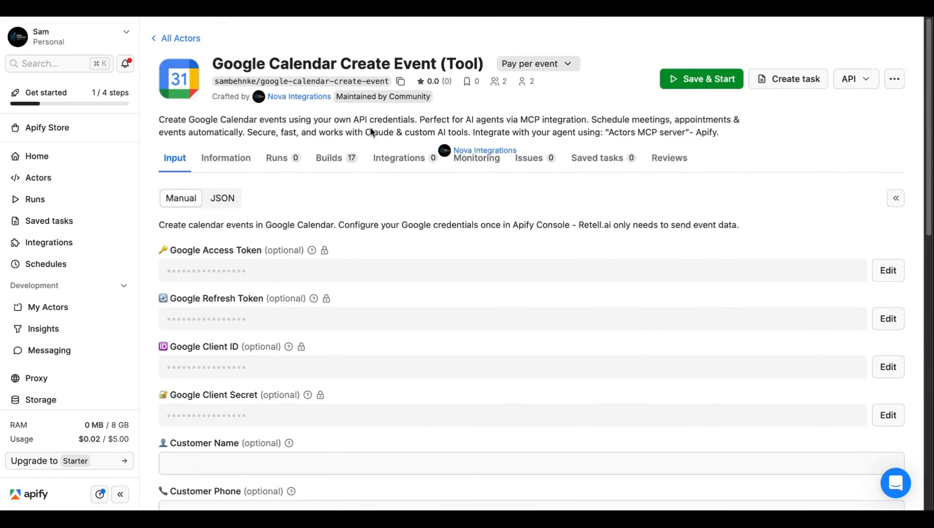
left_click_drag(159, 224, 226, 284)
left_click(392, 256)
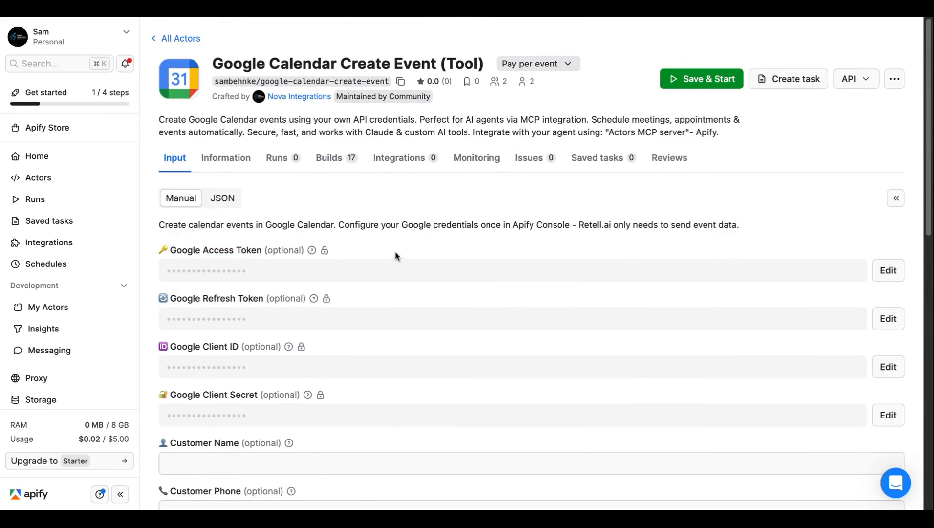
scroll(393, 254, "down", 2)
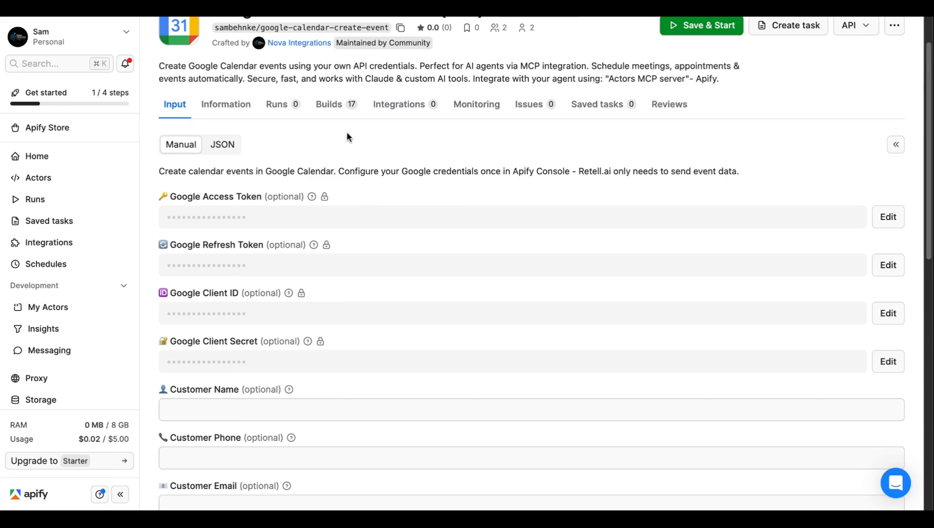
scroll(347, 132, "down", 1)
scroll(346, 131, "up", 3)
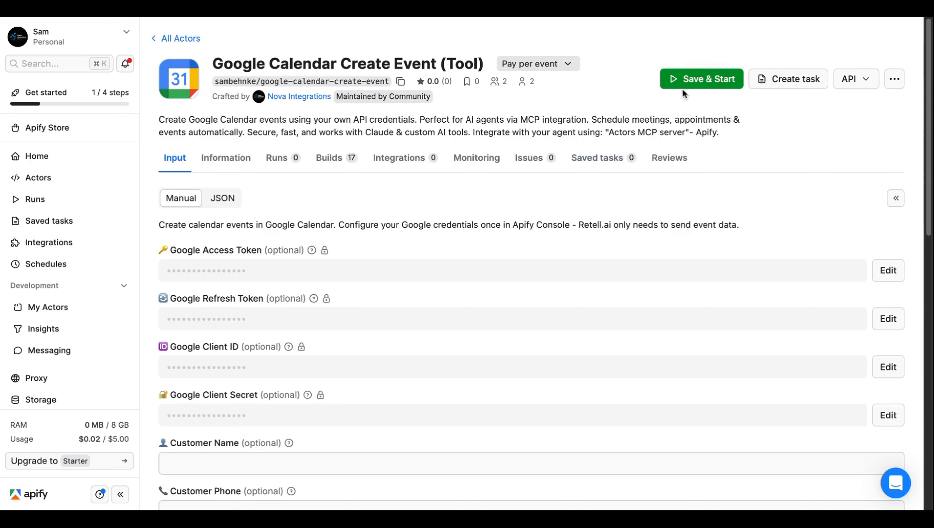
left_click_drag(147, 237, 327, 259)
left_click(384, 249)
triple_click(410, 58)
left_click(634, 43)
left_click_drag(634, 43, 653, 197)
Step: Save the actor input and start the Google Calendar Create Event run
left_click(653, 197)
left_click(686, 80)
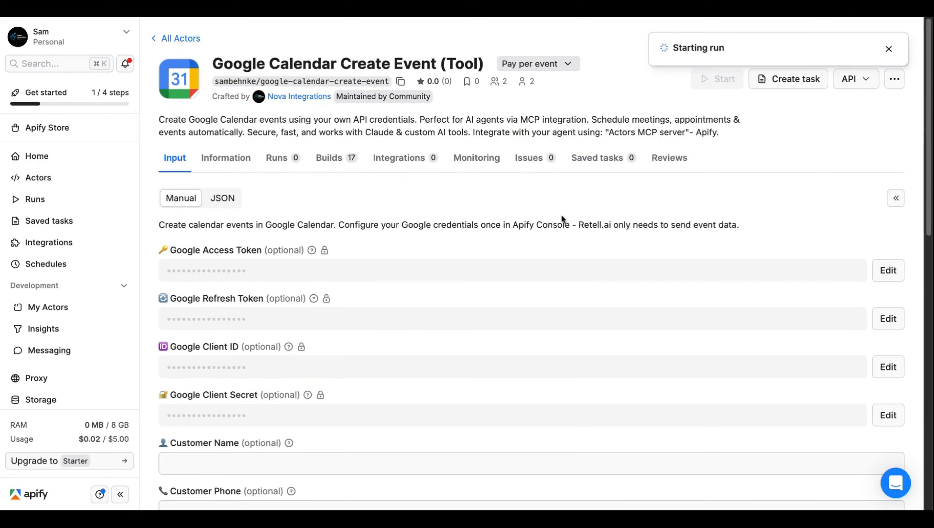
scroll(529, 222, "down", 5)
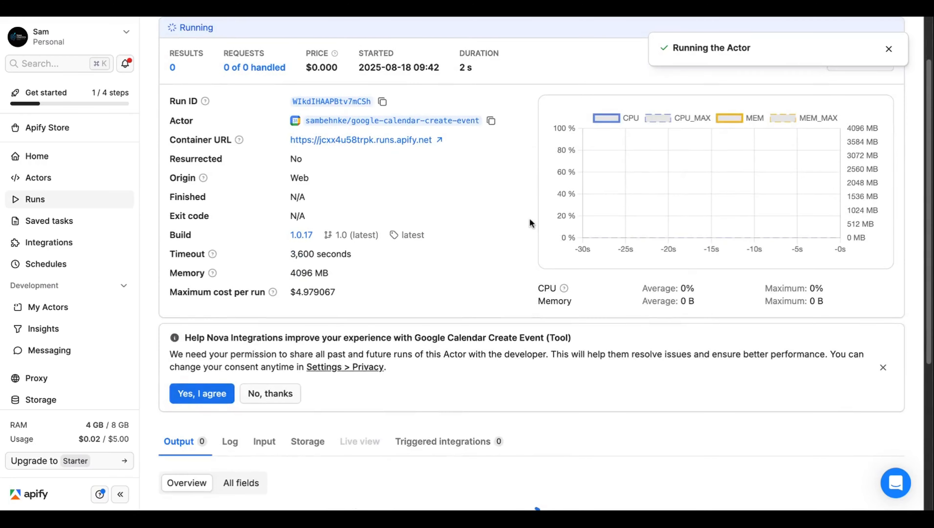
Step: Review the run's Input tab showing the 'Meeting with Customer' eventData JSON
left_click(258, 346)
scroll(378, 304, "down", 3)
scroll(349, 321, "down", 2)
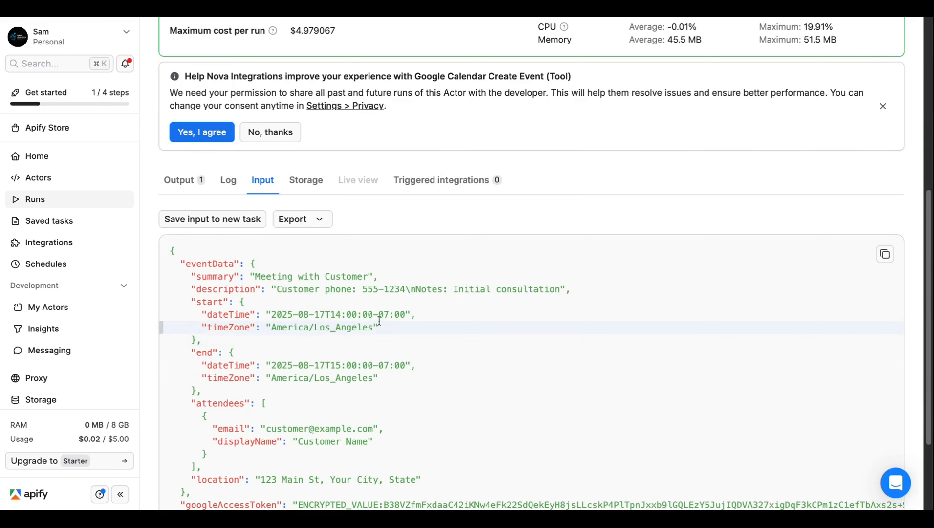
scroll(336, 321, "down", 1)
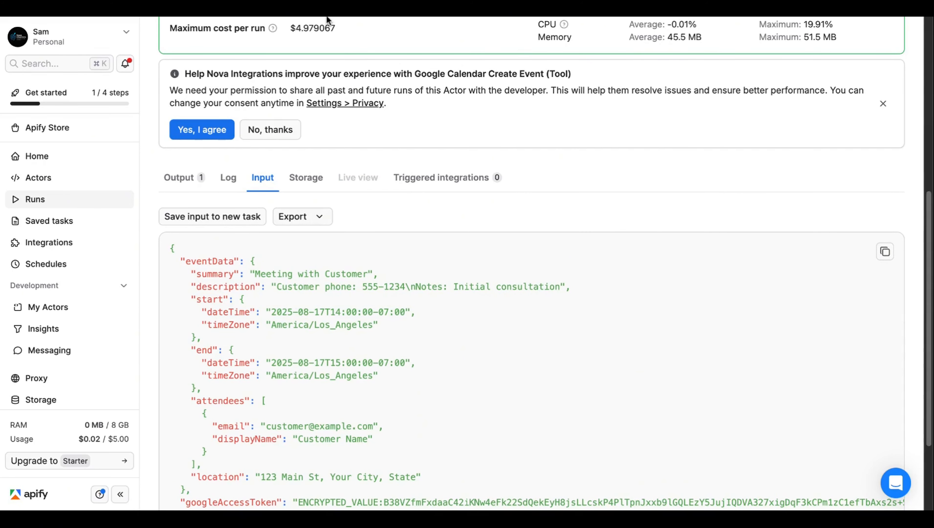
scroll(523, 142, "up", 9)
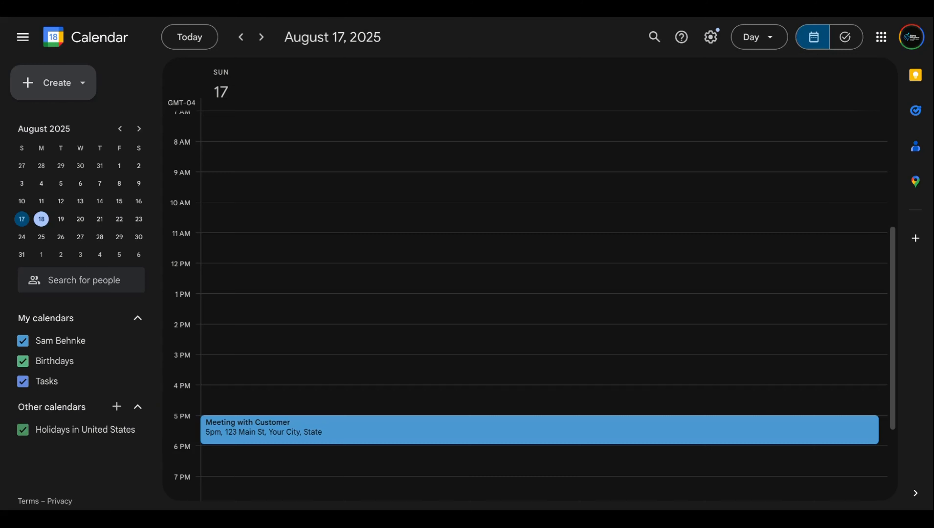
scroll(356, 273, "down", 1)
mouse_move(306, 379)
left_mouse_down()
mouse_move(276, 406)
mouse_move(623, 436)
left_mouse_up()
left_click(636, 383)
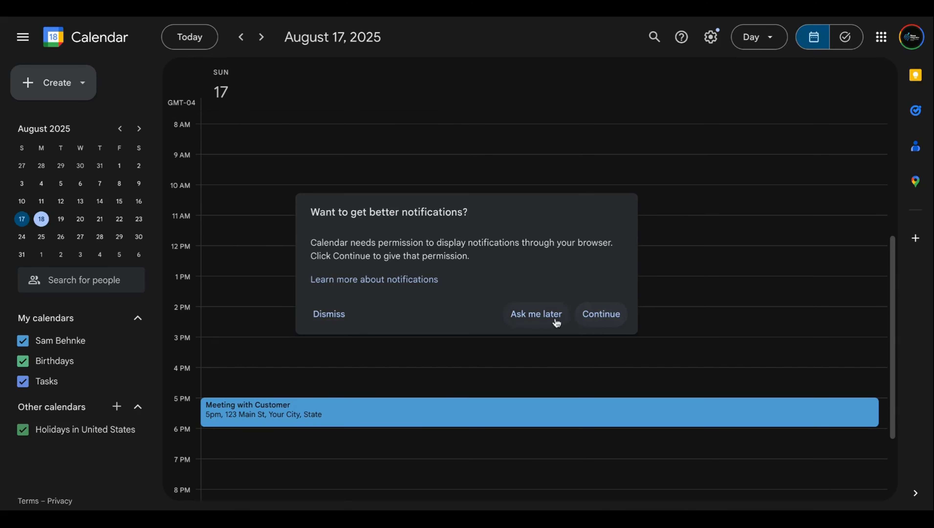
left_click(507, 318)
left_click(330, 310)
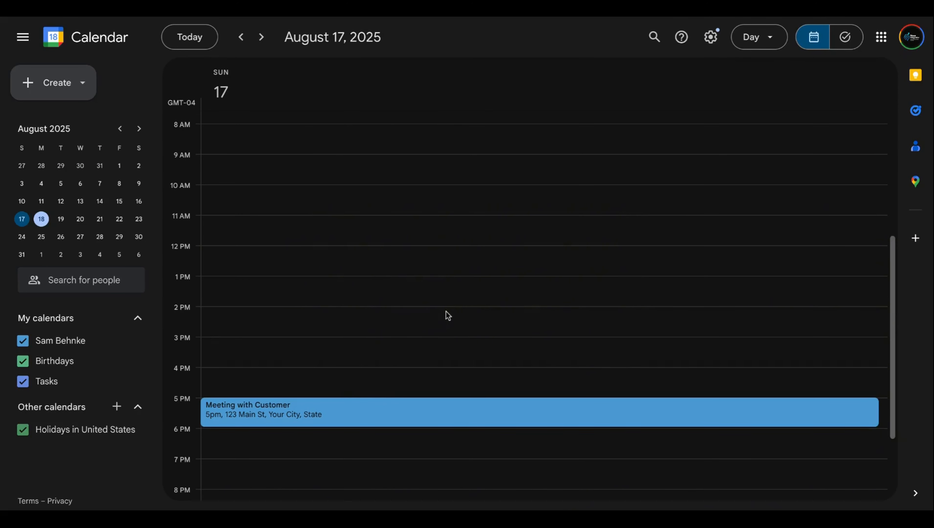
scroll(243, 333, "down", 1)
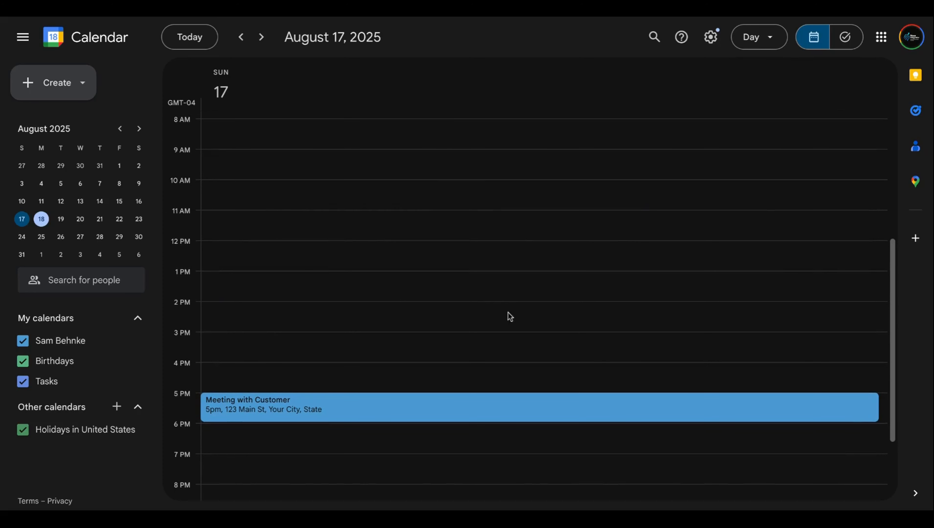